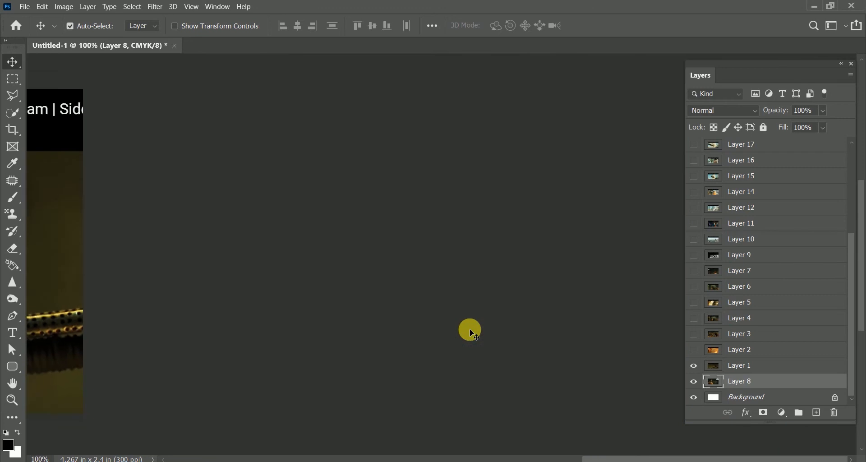
# Reposition the large stills on the canvas and scale down the shotgun still with Free Transform
pyautogui.press('space')
pyautogui.moveTo(75, 224); pyautogui.dragTo(409, 245)
pyautogui.hotkey('ctrl', '+')
pyautogui.hotkey('ctrl', '-')
pyautogui.moveTo(134, 162); pyautogui.dragTo(86, 99)
pyautogui.hotkey('ctrl', 't')
pyautogui.moveTo(289, 28); pyautogui.dragTo(266, 32)
pyautogui.press('Return')
# Isolate the marquee-selected shotgun area on its own layer and delete the original shotgun still, Layer 1
pyautogui.press('m')
pyautogui.moveTo(220, 178); pyautogui.dragTo(303, 346)
pyautogui.click(745, 384)
pyautogui.press('Delete')
# Set the cropped shotgun layer's blend mode to Normal
pyautogui.press('v')
pyautogui.click(702, 110)
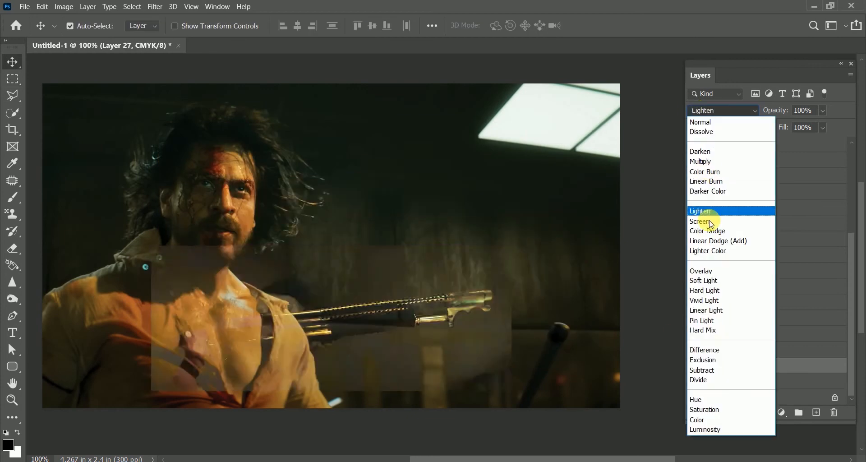
pyautogui.click(722, 121)
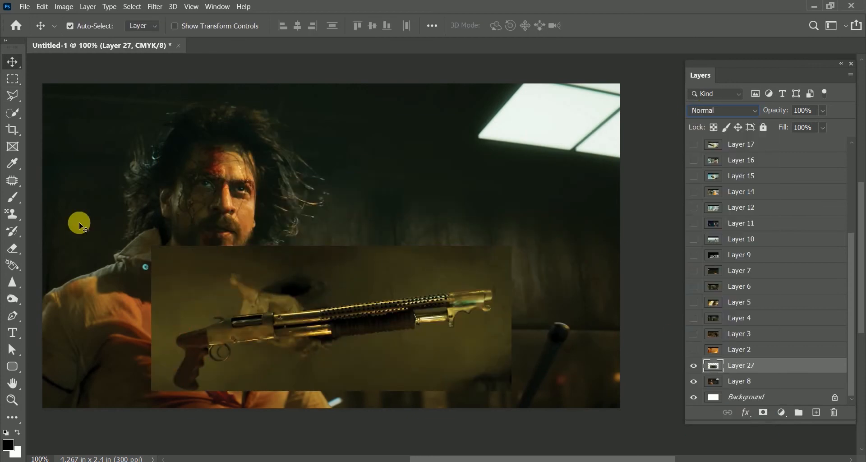
# Mask the shotgun layer and paint out its background with a soft brush at 76% opacity and 51% flow
pyautogui.press('b')
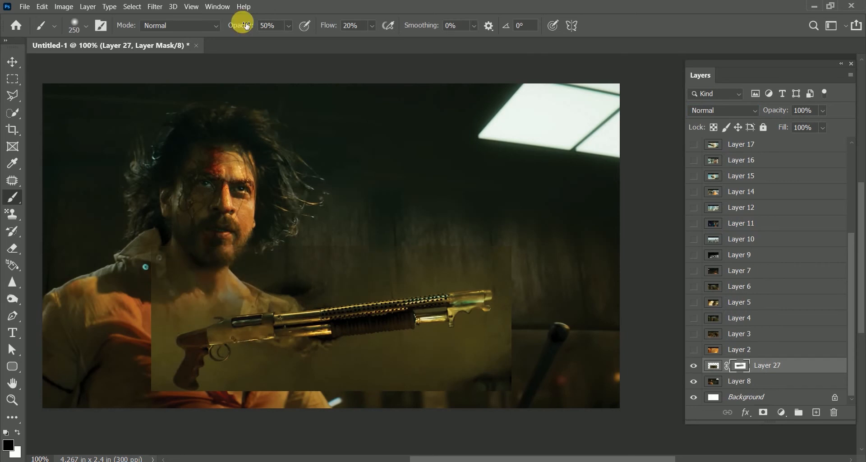
pyautogui.moveTo(350, 29); pyautogui.dragTo(353, 29)
pyautogui.moveTo(380, 428); pyautogui.dragTo(519, 411)
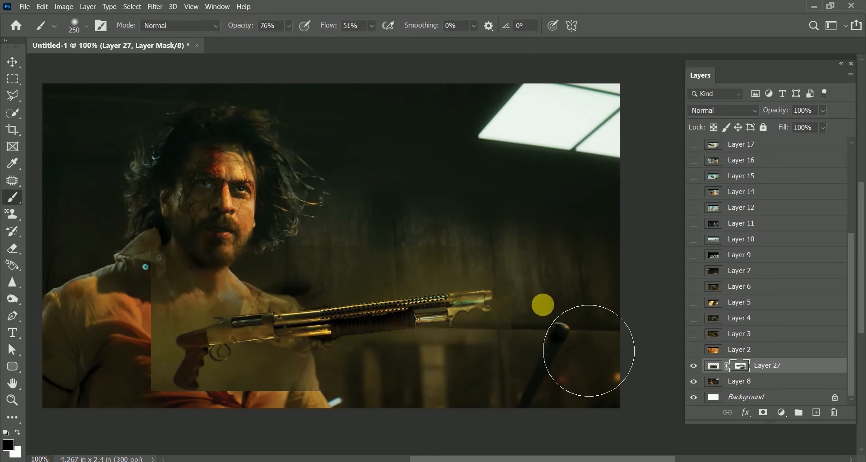
pyautogui.click(227, 315)
pyautogui.moveTo(123, 344); pyautogui.dragTo(264, 402)
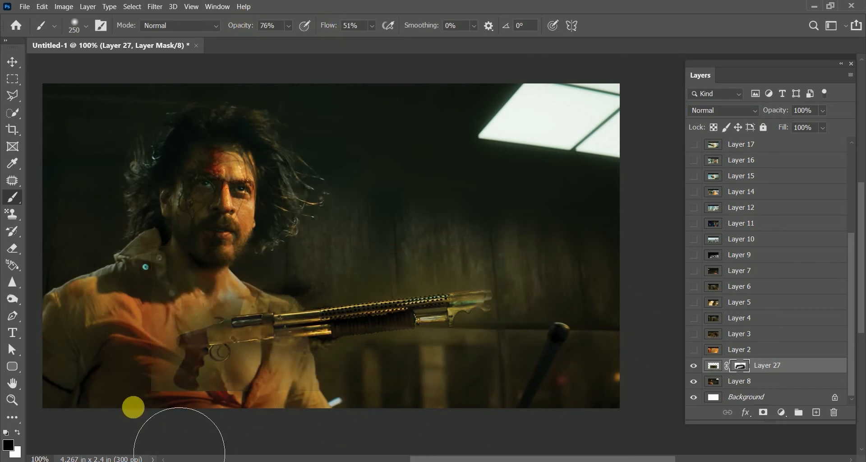
pyautogui.moveTo(113, 379); pyautogui.dragTo(359, 337)
pyautogui.hotkey('ctrl', 'z')
# Move and rotate the masked shotgun so it lies diagonally across the man's torso
pyautogui.press('v')
pyautogui.moveTo(307, 322); pyautogui.dragTo(262, 357)
pyautogui.hotkey('ctrl', 't')
pyautogui.moveTo(533, 278)
pyautogui.mouseDown()
pyautogui.moveTo(527, 258)
pyautogui.moveTo(360, 325)
pyautogui.mouseUp()
pyautogui.press('Return')
# Show the explosion still on Layer 2, then rescale and reposition it to fill the canvas without its title bar
pyautogui.click(693, 350)
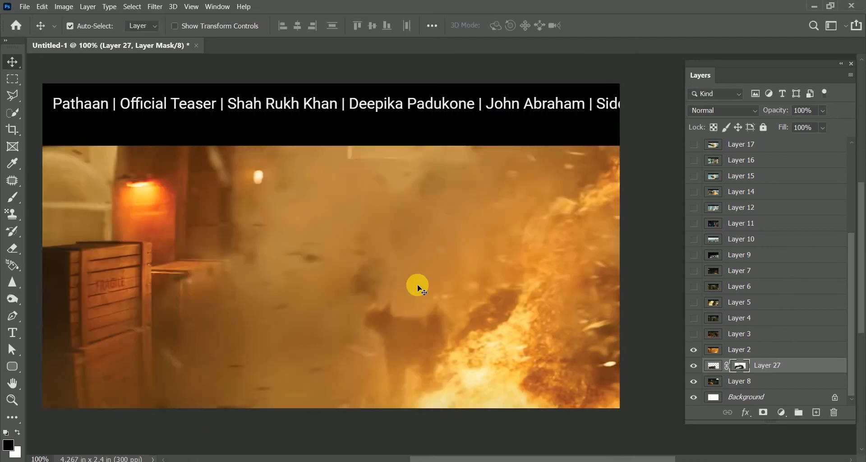
pyautogui.click(12, 400)
pyautogui.moveTo(42, 84); pyautogui.dragTo(1, 4)
pyautogui.hotkey('ctrl', 't')
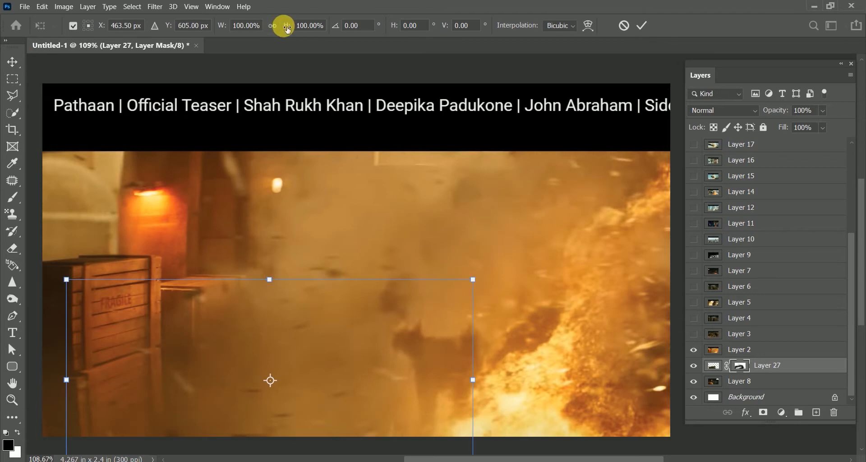
pyautogui.press('Escape')
pyautogui.click(765, 346)
pyautogui.hotkey('ctrl', 't')
pyautogui.moveTo(286, 25); pyautogui.dragTo(269, 33)
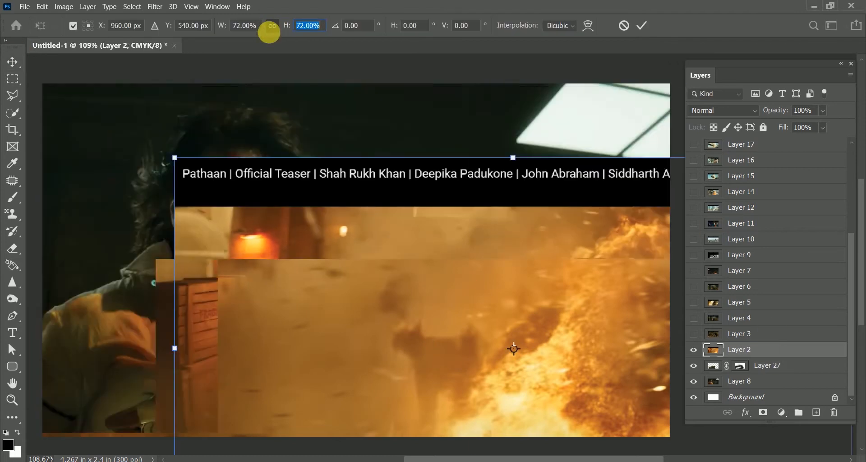
pyautogui.moveTo(387, 249); pyautogui.dragTo(357, 175)
pyautogui.moveTo(289, 26); pyautogui.dragTo(303, 30)
pyautogui.moveTo(334, 167); pyautogui.dragTo(337, 152)
pyautogui.press('Return')
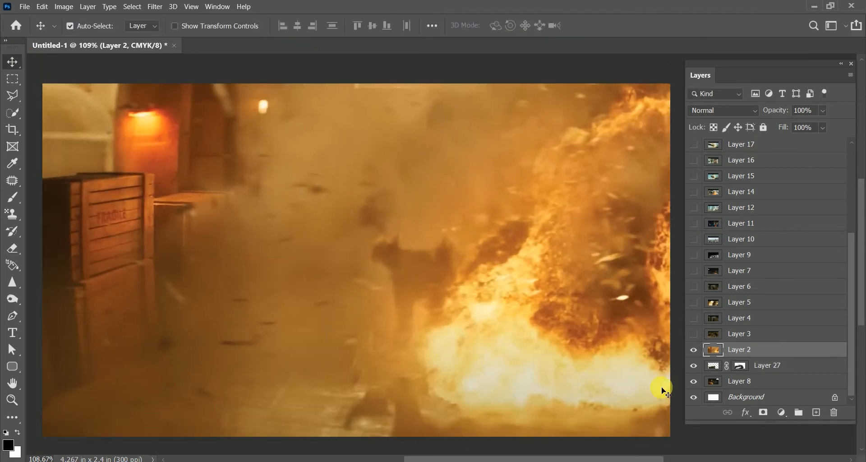
# Mask the explosion layer with a soft 600 px brush to reveal the man and shotgun, softening the transition at 40% opacity
pyautogui.press('b')
pyautogui.moveTo(213, 164)
pyautogui.mouseDown()
pyautogui.moveTo(108, 164)
pyautogui.moveTo(170, 229)
pyautogui.moveTo(259, 374)
pyautogui.moveTo(180, 271)
pyautogui.moveTo(109, 247)
pyautogui.mouseUp()
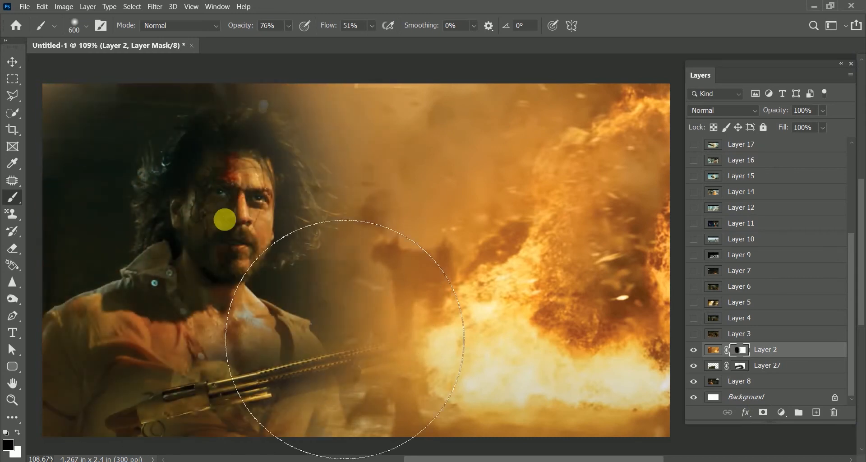
pyautogui.moveTo(345, 339); pyautogui.dragTo(367, 198)
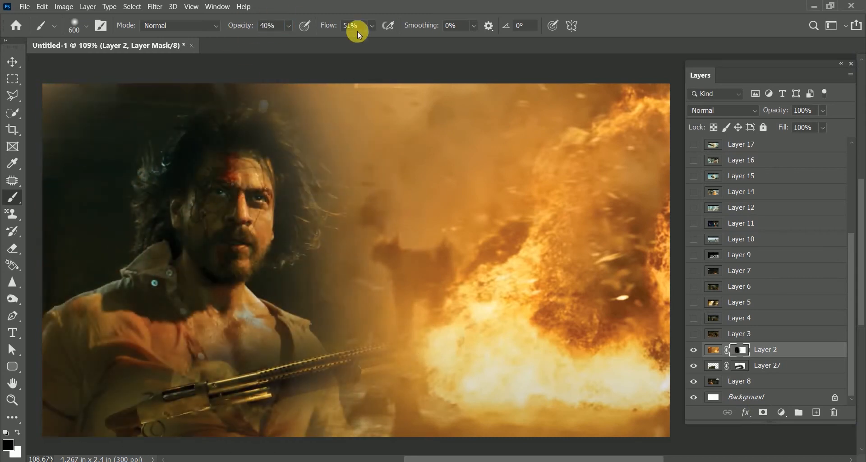
pyautogui.moveTo(363, 374)
pyautogui.mouseDown()
pyautogui.moveTo(212, 383)
pyautogui.moveTo(339, 373)
pyautogui.mouseUp()
# Show the Layer 3 still of the long-haired gunman, scale it down and place it in the canvas's upper-left corner
pyautogui.click(693, 334)
pyautogui.hotkey('ctrl', 't')
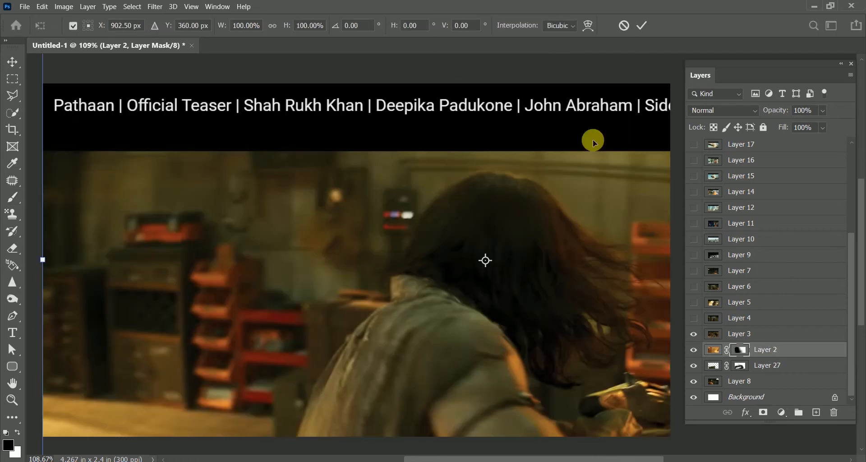
pyautogui.press('Escape')
pyautogui.moveTo(278, 34); pyautogui.dragTo(269, 38)
pyautogui.click(747, 334)
pyautogui.hotkey('ctrl', 't')
pyautogui.moveTo(383, 287); pyautogui.dragTo(28, 166)
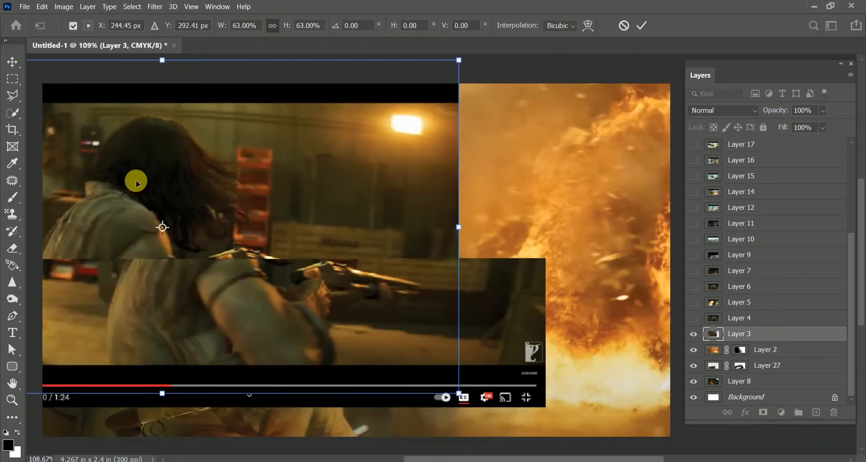
pyautogui.moveTo(289, 26); pyautogui.dragTo(282, 27)
pyautogui.moveTo(290, 144); pyautogui.dragTo(246, 100)
pyautogui.press('Return')
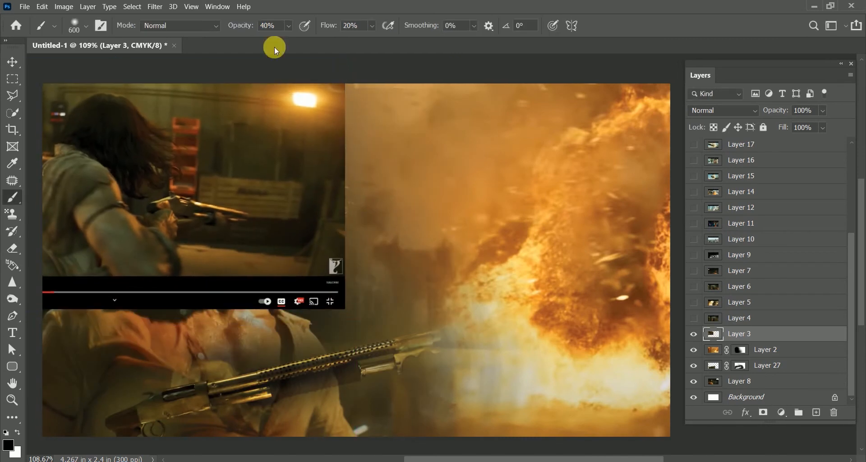
# Mask Layer 3 around the main face, shift the still left and paint out its leftover video bars
pyautogui.click(773, 418)
pyautogui.moveTo(333, 135)
pyautogui.mouseDown()
pyautogui.moveTo(291, 153)
pyautogui.moveTo(259, 182)
pyautogui.mouseUp()
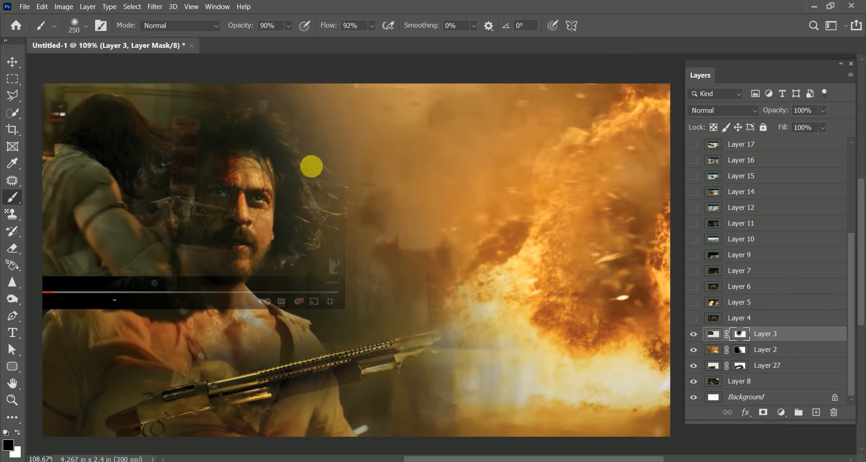
pyautogui.moveTo(334, 298); pyautogui.dragTo(204, 234)
pyautogui.press('v')
pyautogui.moveTo(97, 171); pyautogui.dragTo(76, 169)
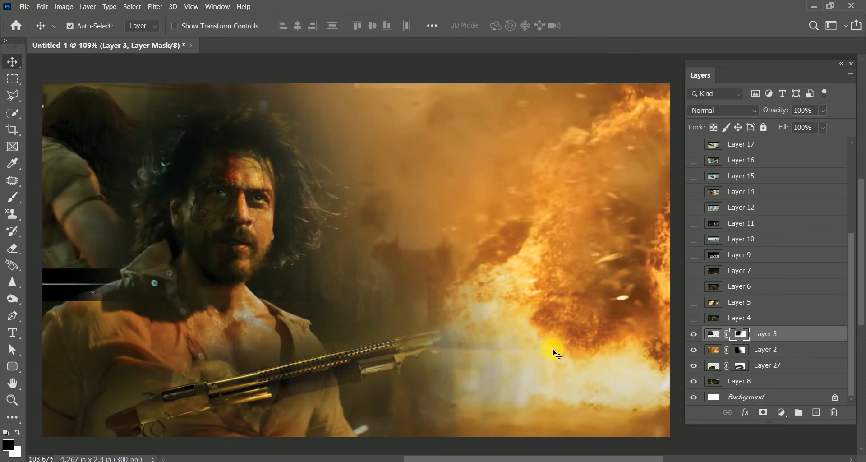
pyautogui.press('b')
pyautogui.moveTo(219, 199)
pyautogui.mouseDown()
pyautogui.moveTo(138, 367)
pyautogui.moveTo(96, 358)
pyautogui.moveTo(204, 320)
pyautogui.mouseUp()
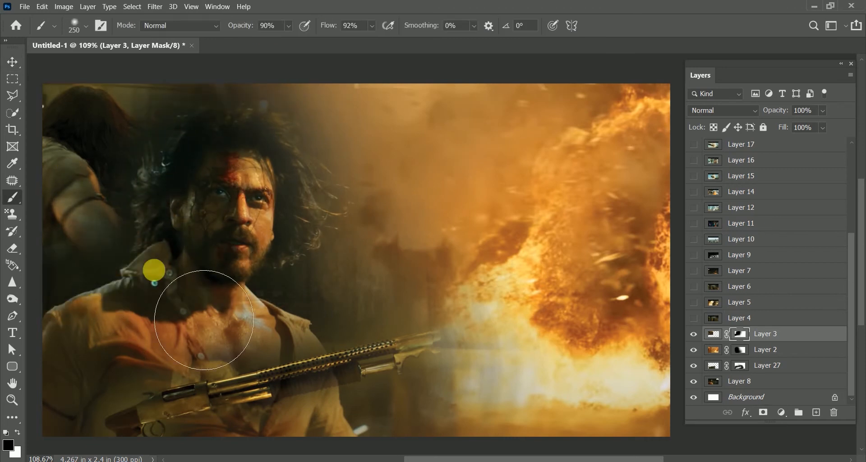
# Set Layer 3's blend mode to Lighten, with 71% opacity and 89% fill
pyautogui.click(730, 112)
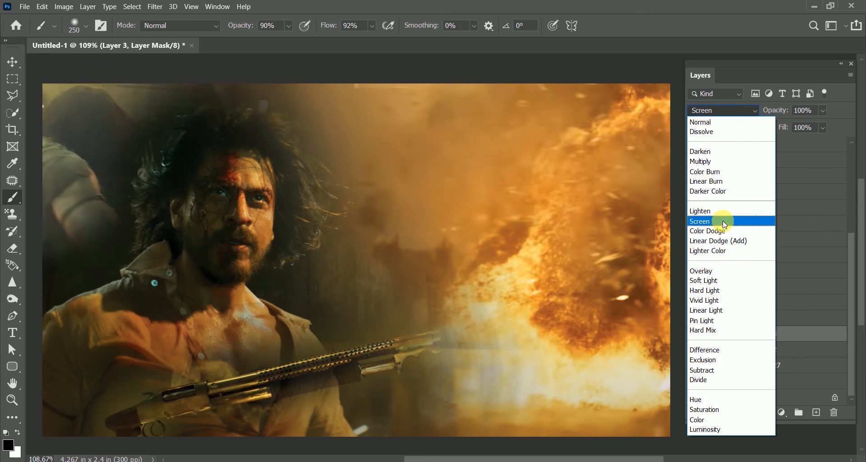
pyautogui.click(700, 211)
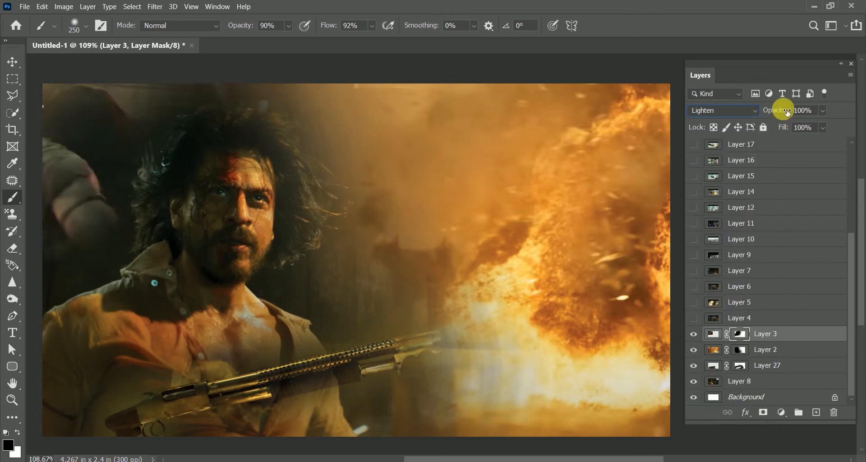
# Show the Layer 4 still, try resizing it and delete the layer
pyautogui.click(694, 318)
pyautogui.click(767, 318)
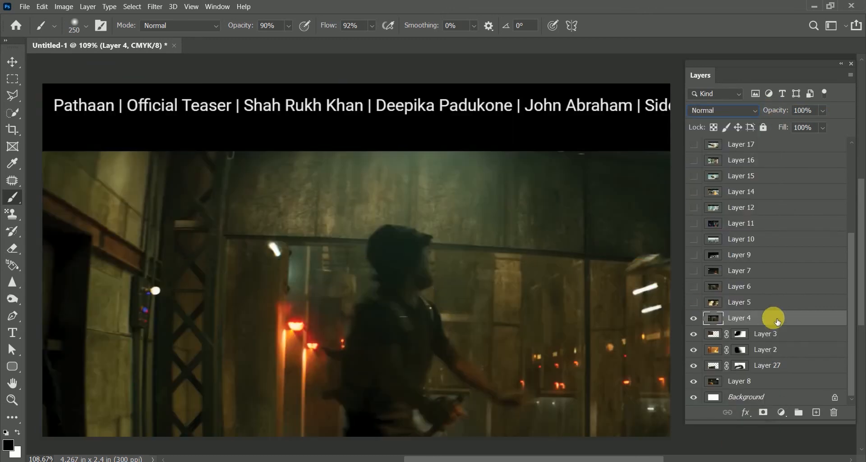
pyautogui.hotkey('ctrl', 't')
pyautogui.click(272, 27)
pyautogui.moveTo(291, 135); pyautogui.dragTo(238, 161)
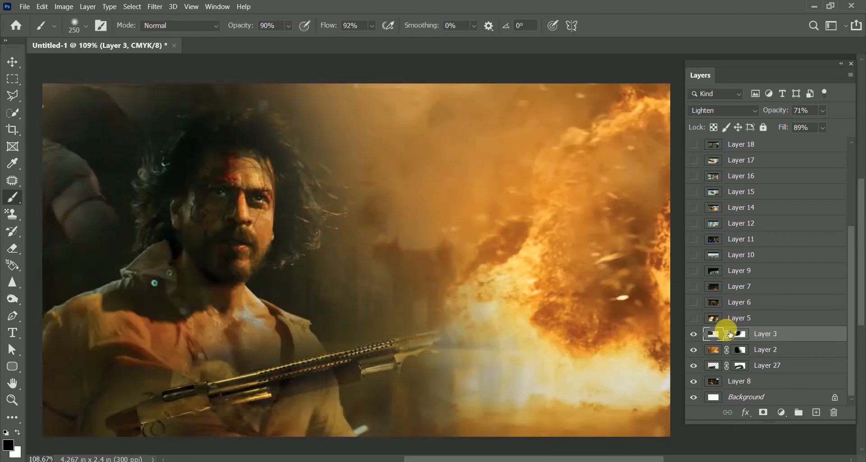
# Show the Layer 5 gunfight still, scale it down, tilt it and place it in the canvas's lower-right area
pyautogui.click(694, 318)
pyautogui.hotkey('ctrl', 't')
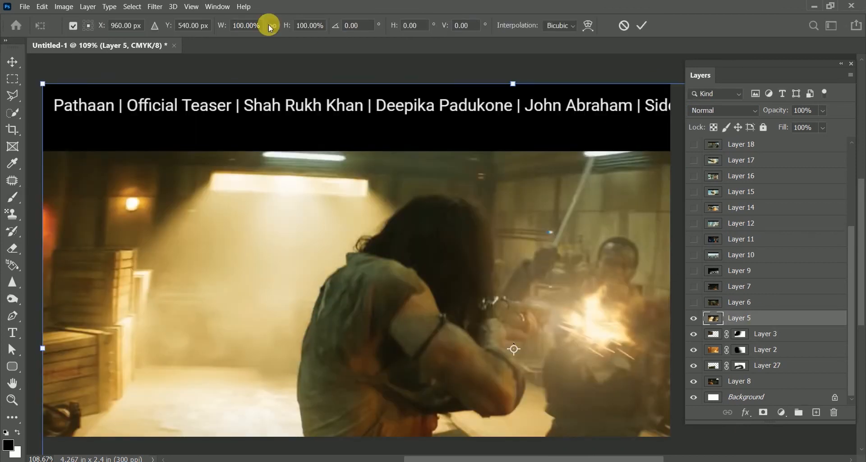
pyautogui.click(272, 26)
pyautogui.moveTo(286, 26); pyautogui.dragTo(257, 35)
pyautogui.moveTo(416, 220); pyautogui.dragTo(384, 253)
pyautogui.moveTo(451, 319); pyautogui.dragTo(494, 351)
pyautogui.moveTo(287, 25); pyautogui.dragTo(309, 31)
pyautogui.press('Return')
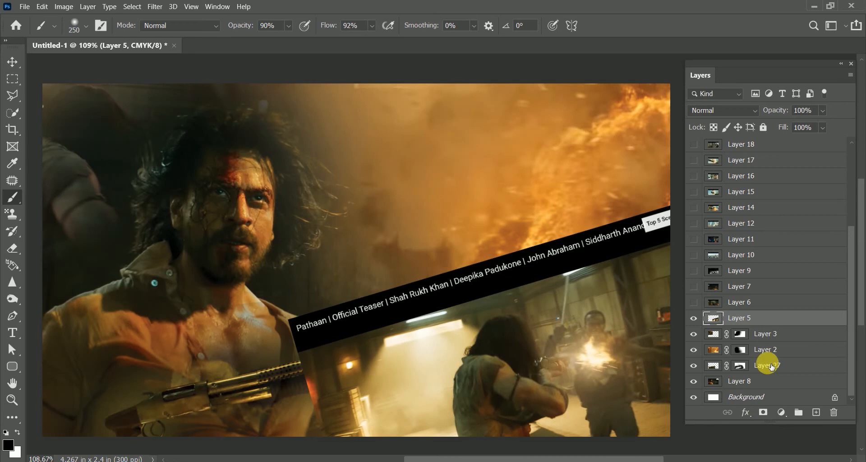
# Add a layer mask to the gunfight still, paint out its edges and title bar, and move it further right
pyautogui.click(763, 412)
pyautogui.moveTo(279, 288)
pyautogui.mouseDown()
pyautogui.moveTo(363, 284)
pyautogui.moveTo(257, 309)
pyautogui.moveTo(446, 267)
pyautogui.moveTo(381, 410)
pyautogui.moveTo(606, 236)
pyautogui.mouseUp()
pyautogui.press('v')
pyautogui.moveTo(501, 367); pyautogui.dragTo(538, 367)
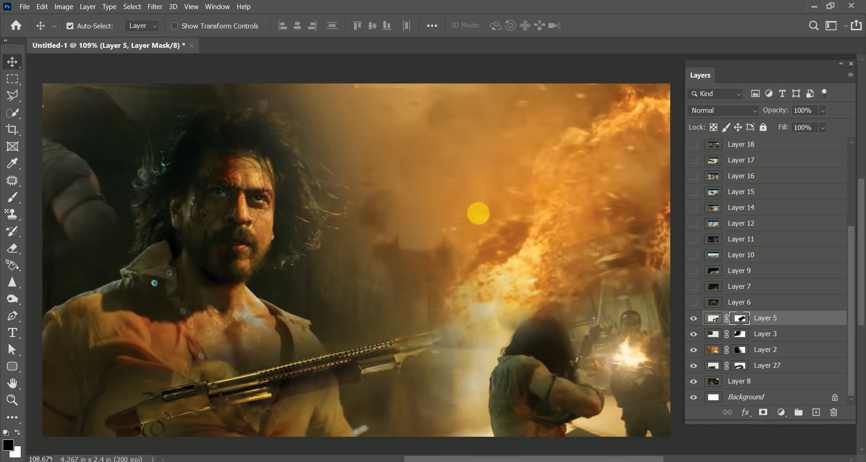
# Paint out more of the gunfight still's upper background and set its blend mode to Vivid Light
pyautogui.click(741, 318)
pyautogui.press('b')
pyautogui.moveTo(575, 273); pyautogui.dragTo(646, 234)
pyautogui.click(723, 110)
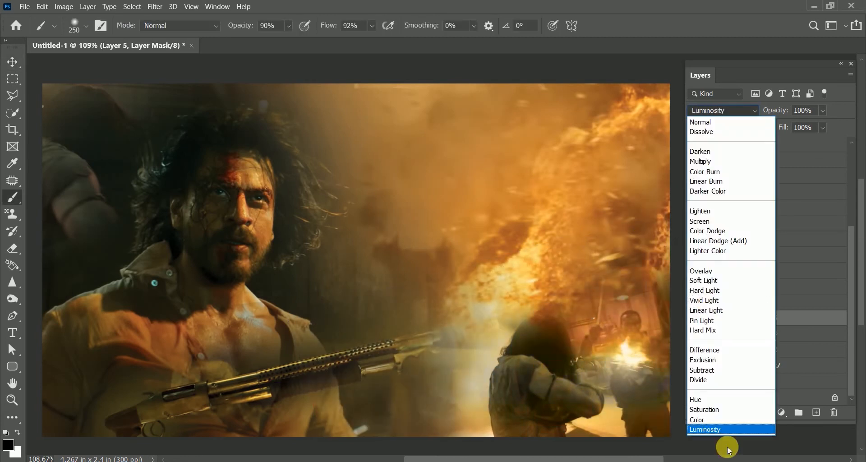
pyautogui.click(715, 304)
# Show the Layer 6 kick-fight still, scale it down and place it near the middle of the composition
pyautogui.click(695, 302)
pyautogui.hotkey('ctrl', 't')
pyautogui.press('Escape')
pyautogui.click(794, 304)
pyautogui.hotkey('ctrl', 't')
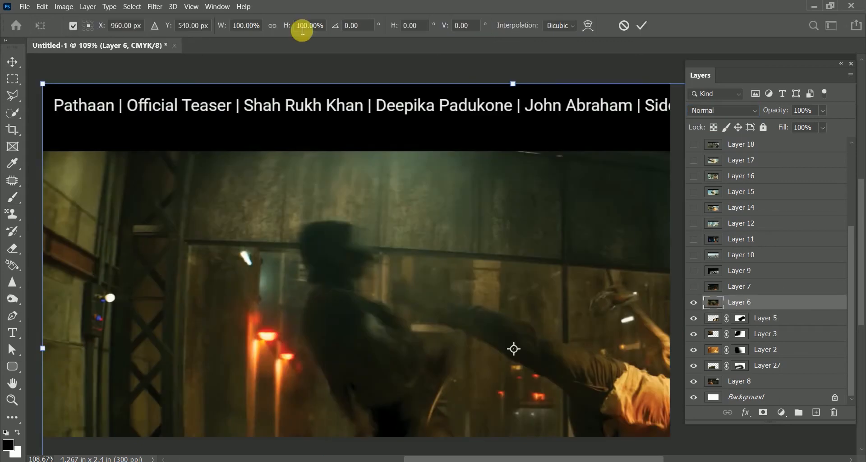
pyautogui.moveTo(287, 26); pyautogui.dragTo(255, 40)
pyautogui.moveTo(454, 365)
pyautogui.mouseDown()
pyautogui.moveTo(375, 263)
pyautogui.moveTo(412, 264)
pyautogui.moveTo(426, 274)
pyautogui.mouseUp()
pyautogui.press('Return')
# Mask out the surroundings of the kick-fight still and set its blend mode to Pin Light
pyautogui.press('b')
pyautogui.click(763, 414)
pyautogui.moveTo(342, 334)
pyautogui.mouseDown()
pyautogui.moveTo(441, 410)
pyautogui.moveTo(370, 240)
pyautogui.moveTo(371, 360)
pyautogui.moveTo(537, 194)
pyautogui.mouseUp()
pyautogui.click(724, 111)
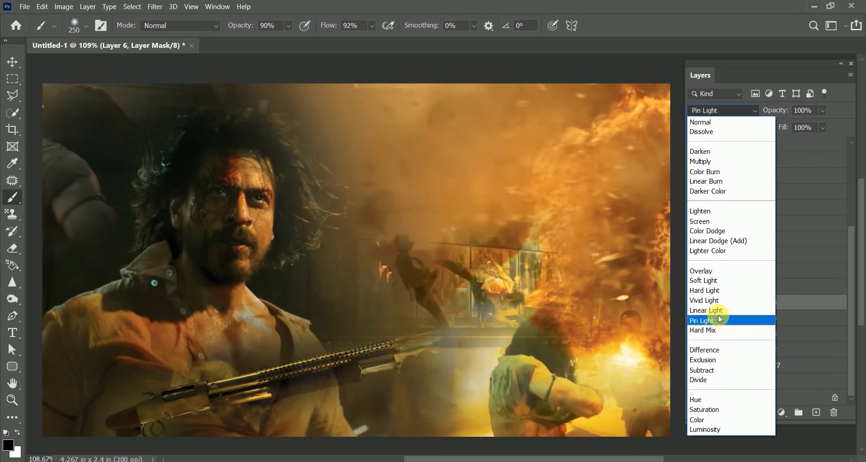
pyautogui.click(719, 320)
# Try the Vivid Light blend mode on the Layer 6 kick-fight still
pyautogui.hotkey('ctrl', 't')
pyautogui.press('Escape')
pyautogui.click(772, 319)
pyautogui.click(801, 304)
pyautogui.click(723, 110)
pyautogui.click(719, 300)
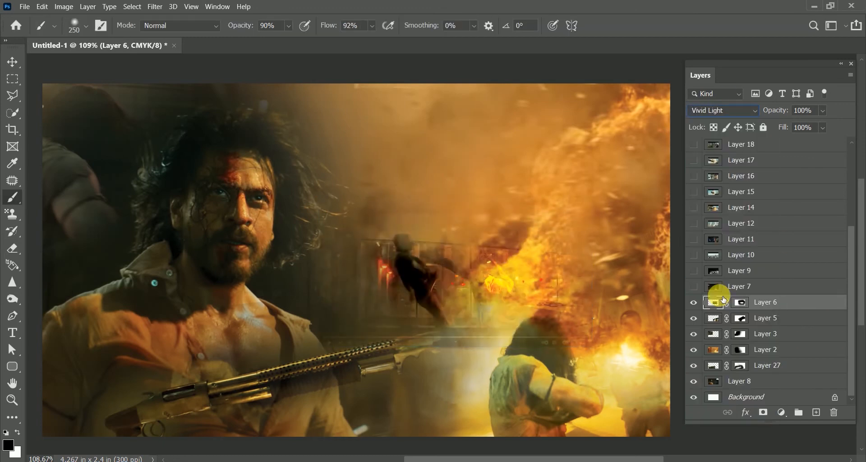
pyautogui.hotkey('ctrl', 'z')
# Enlarge the kick-fight scene toward its upper-left corner with Free Transform
pyautogui.hotkey('ctrl', 't')
pyautogui.moveTo(320, 193); pyautogui.dragTo(262, 162)
pyautogui.press('Return')
# Show the Layer 7 still of the man and delete that layer
pyautogui.click(698, 291)
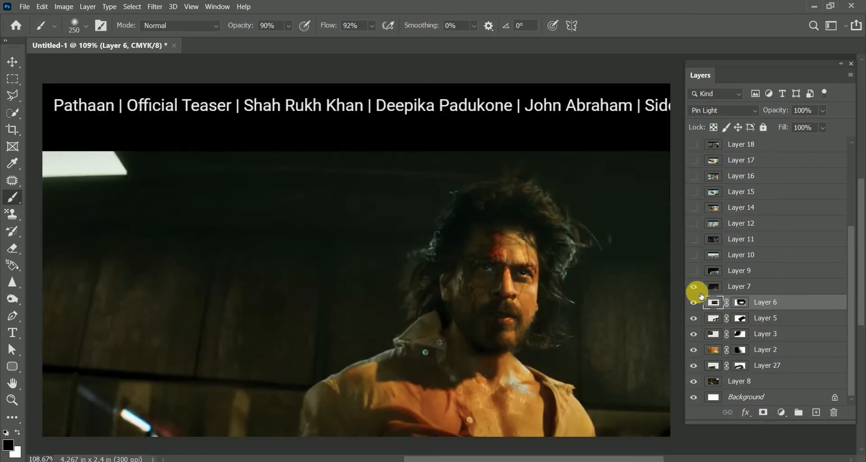
pyautogui.click(757, 290)
pyautogui.press('Delete')
# Show the 2023 title still on Layer 9, scale it down and place it in the canvas's lower-right corner
pyautogui.click(699, 290)
pyautogui.hotkey('ctrl', 't')
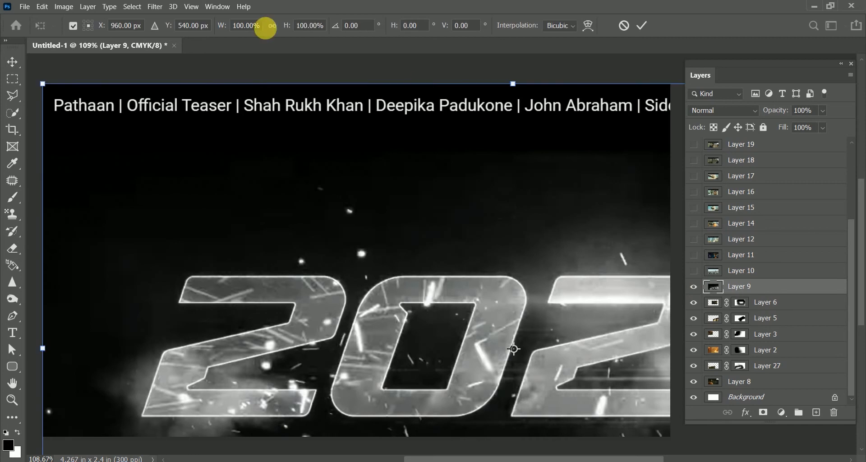
pyautogui.moveTo(287, 27); pyautogui.dragTo(248, 29)
pyautogui.moveTo(400, 330); pyautogui.dragTo(430, 365)
pyautogui.moveTo(293, 30); pyautogui.dragTo(281, 30)
pyautogui.press('Return')
# Set the 2023 title layer's blend mode to Hue
pyautogui.press('b')
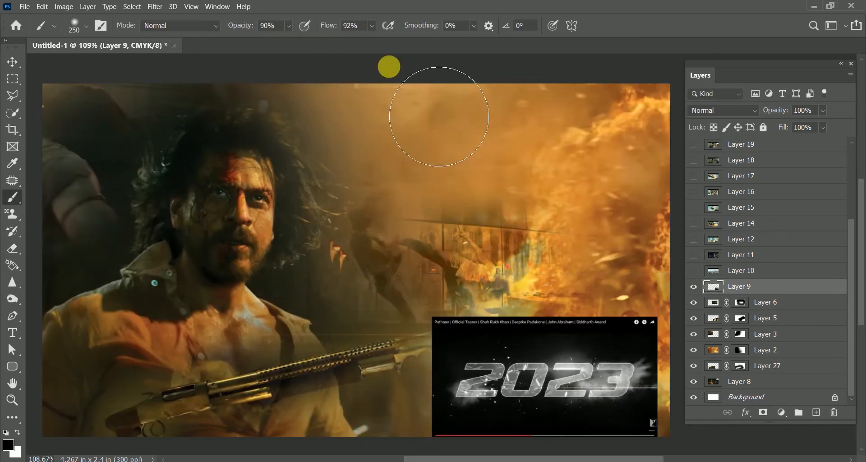
pyautogui.click(722, 110)
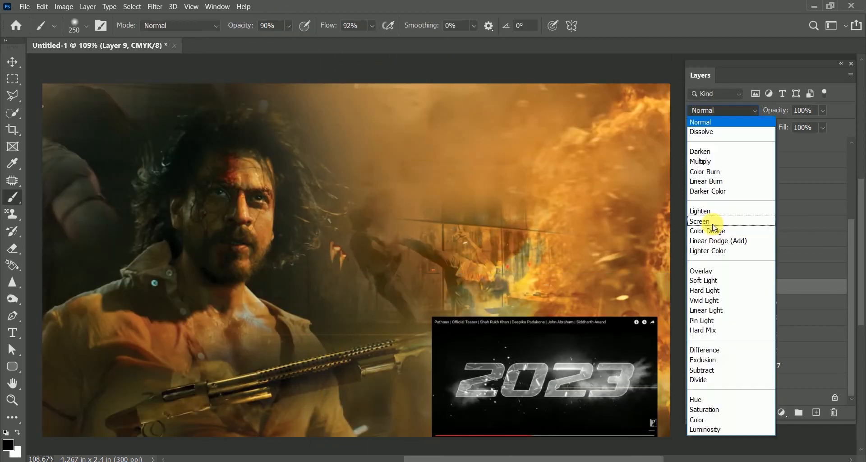
pyautogui.click(711, 401)
# Enlarge and reposition the 2023 title layer so its hue effect covers the whole canvas
pyautogui.hotkey('ctrl', 't')
pyautogui.press('Escape')
pyautogui.moveTo(288, 27); pyautogui.dragTo(403, 49)
pyautogui.hotkey('ctrl', 't')
pyautogui.click(273, 26)
pyautogui.moveTo(399, 258); pyautogui.dragTo(182, 169)
pyautogui.press('Return')
# Paint black over the right side of the 2023 layer with a soft 400 px brush to extend the orange tint
pyautogui.press('b')
pyautogui.moveTo(226, 97); pyautogui.dragTo(425, 123)
pyautogui.hotkey('ctrl', 'z')
pyautogui.press(']')
pyautogui.press(']')
pyautogui.moveTo(482, 144)
pyautogui.mouseDown()
pyautogui.moveTo(667, 77)
pyautogui.moveTo(559, 346)
pyautogui.mouseUp()
# Add a mask to the 2023 layer and brush away its tint over the man and centre at 50% opacity and flow
pyautogui.press('5')
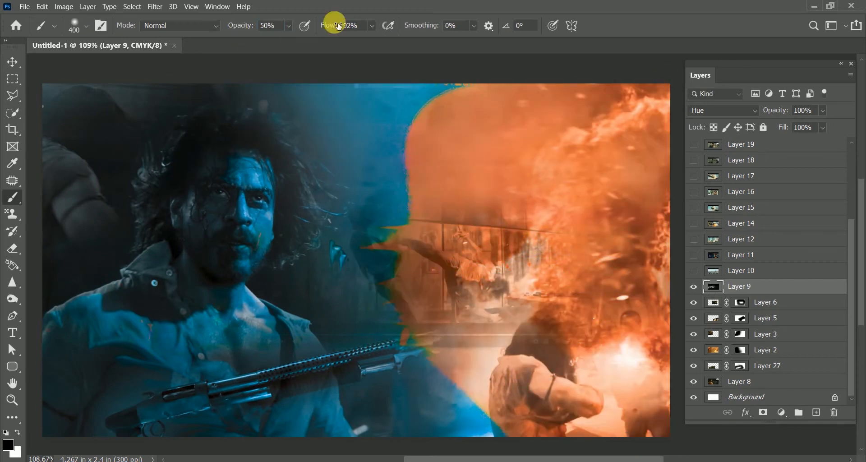
pyautogui.hotkey('shift', '5')
pyautogui.rightClick(329, 129)
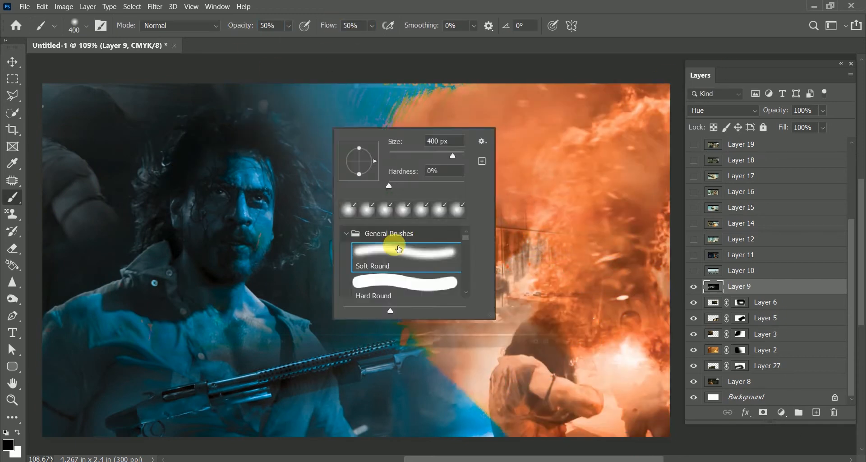
pyautogui.click(763, 412)
pyautogui.moveTo(406, 118); pyautogui.dragTo(406, 388)
pyautogui.moveTo(289, 369); pyautogui.dragTo(252, 190)
pyautogui.press('[')
pyautogui.press('x')
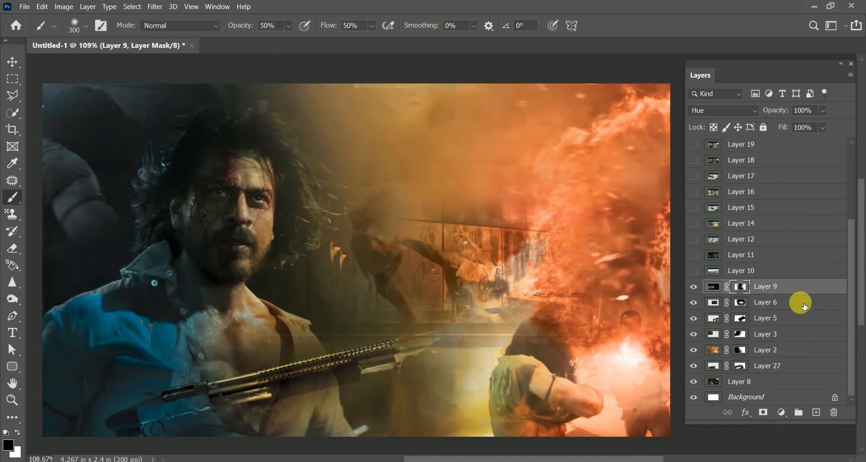
# Show the city skyline layer, Layer 10, and blend it with Color Burn at 15% opacity and 10% fill
pyautogui.click(695, 270)
pyautogui.click(742, 271)
pyautogui.click(723, 111)
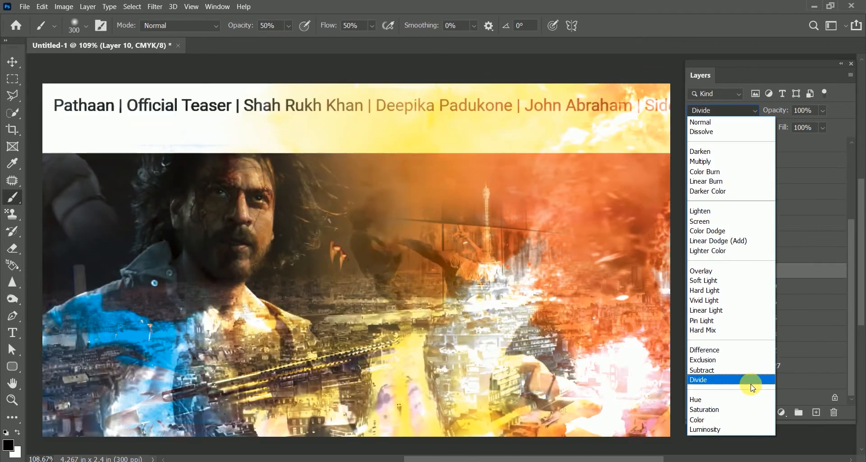
pyautogui.click(750, 380)
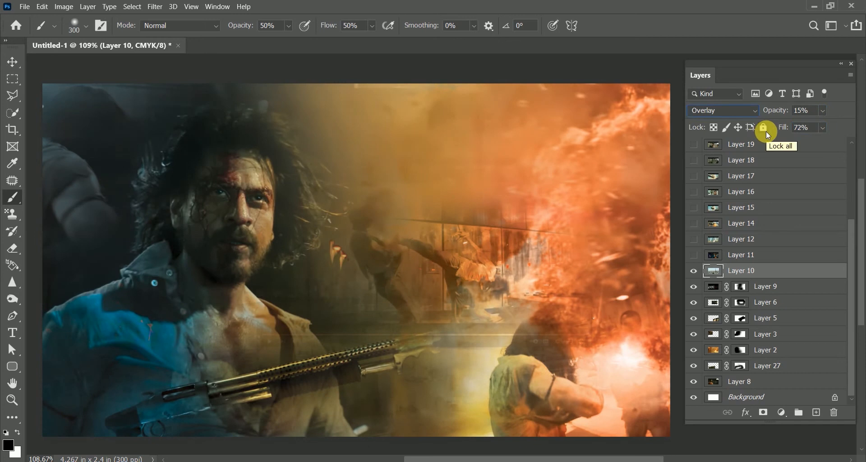
pyautogui.moveTo(762, 130); pyautogui.dragTo(755, 131)
pyautogui.click(723, 111)
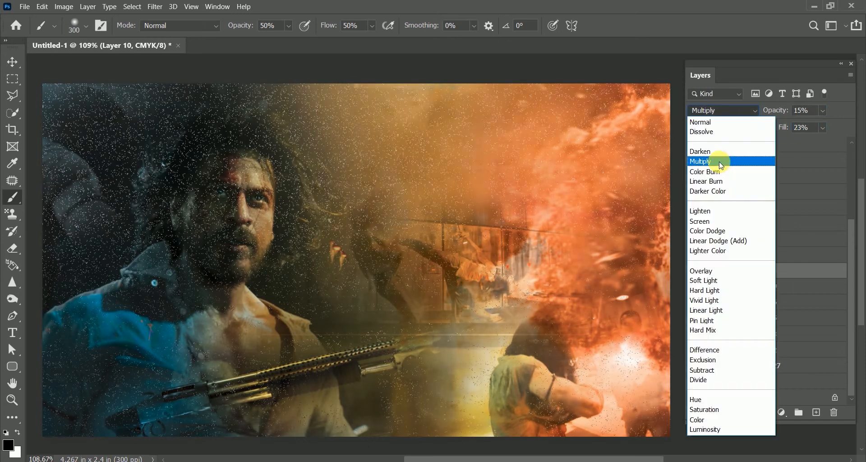
pyautogui.click(741, 172)
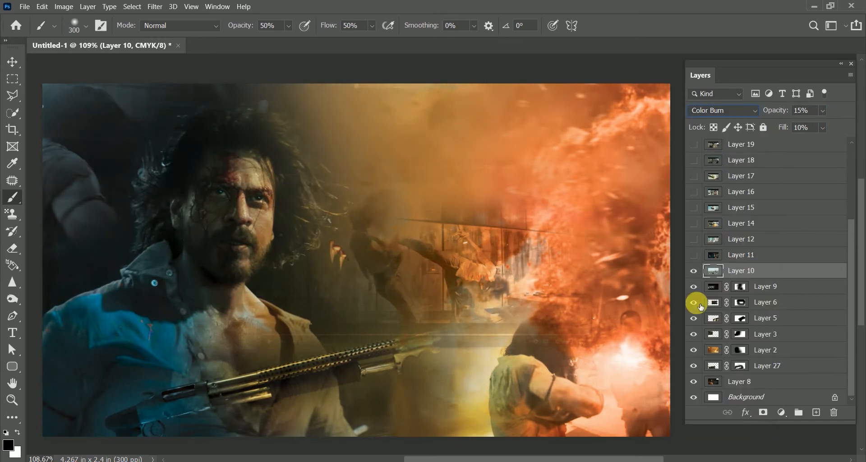
# Touch up Layer 6's mask below the fight scene with the soft 300 px brush
pyautogui.click(747, 305)
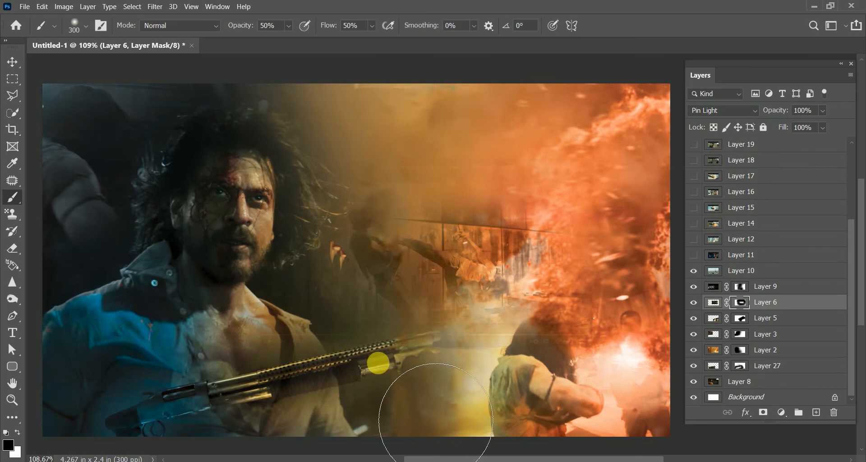
pyautogui.press('v')
# Show Layer 11 with the woman in the club, scale it down and place it in the canvas's upper-left area
pyautogui.click(694, 255)
pyautogui.click(742, 254)
pyautogui.hotkey('ctrl', 't')
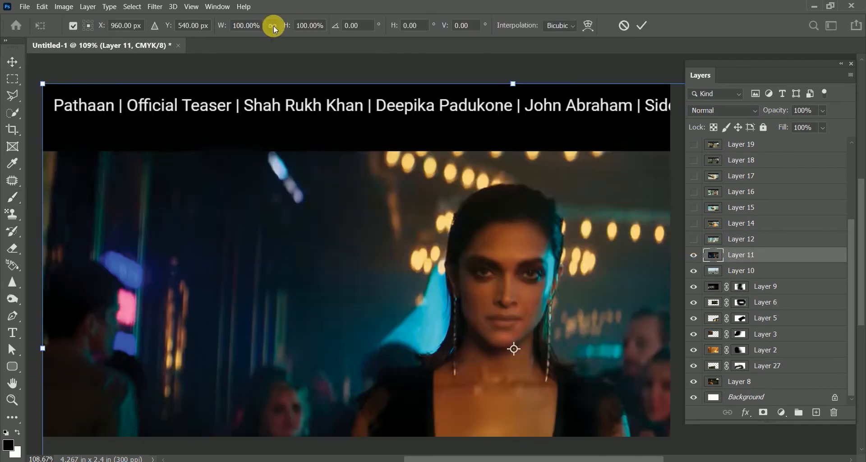
pyautogui.moveTo(42, 83); pyautogui.dragTo(222, 210)
pyautogui.moveTo(305, 232); pyautogui.dragTo(68, 140)
pyautogui.press('Return')
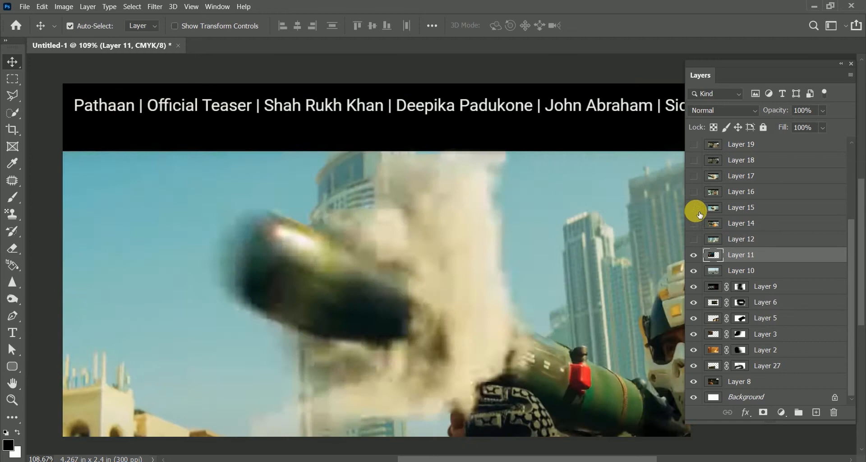
# Preview the hidden teaser still layers one at a time to judge which are usable
pyautogui.click(694, 179)
pyautogui.click(694, 179)
pyautogui.click(697, 157)
pyautogui.click(696, 156)
pyautogui.click(695, 146)
pyautogui.click(695, 147)
pyautogui.scroll(3, 729, 188)
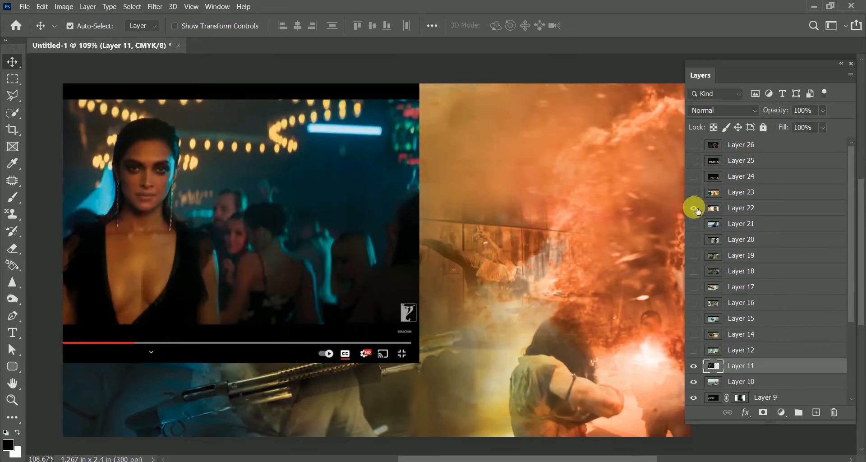
pyautogui.click(696, 208)
pyautogui.click(697, 180)
pyautogui.click(697, 180)
# Delete Layer 26, Layer 24 and the unwanted still layers directly beneath them
pyautogui.click(697, 146)
pyautogui.click(728, 146)
pyautogui.press('Delete')
pyautogui.click(740, 162)
pyautogui.press('Delete')
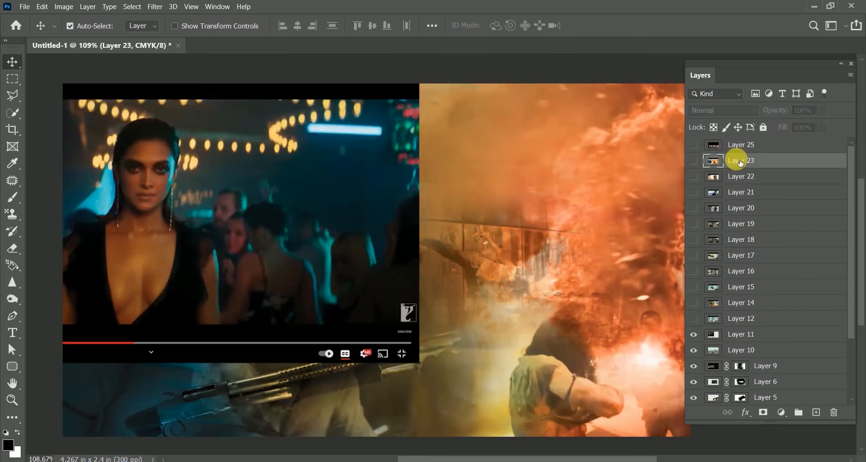
pyautogui.click(694, 162)
pyautogui.press('Delete')
pyautogui.press('Delete')
pyautogui.click(695, 177)
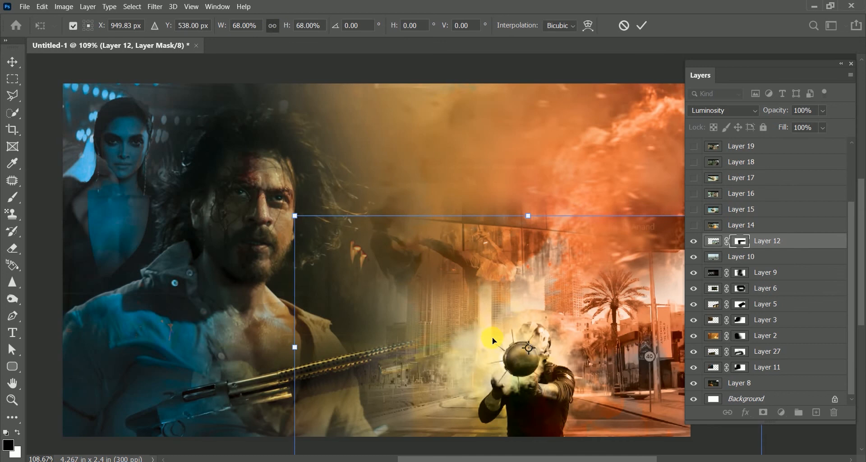
# Apply the 68% scale to Layer 12 and fade its street edges on the mask with a soft 400 px brush at 70% opacity and flow
pyautogui.press('Return')
pyautogui.press('b')
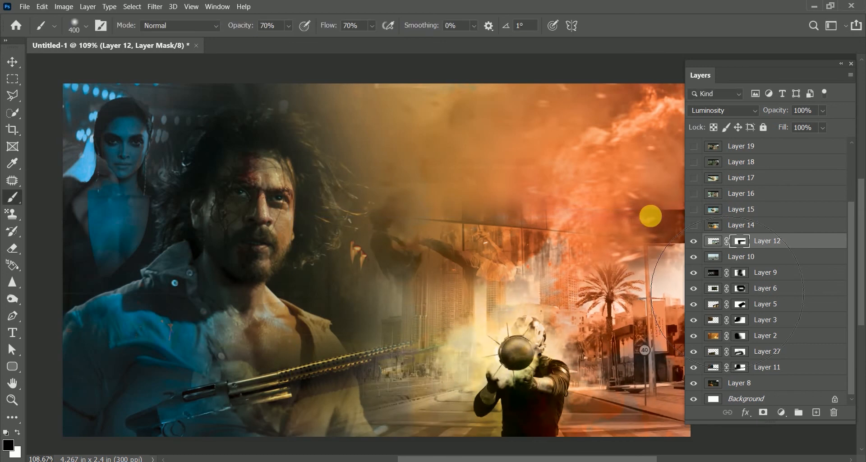
pyautogui.moveTo(680, 410)
pyautogui.mouseDown()
pyautogui.moveTo(653, 304)
pyautogui.moveTo(397, 325)
pyautogui.moveTo(388, 446)
pyautogui.mouseUp()
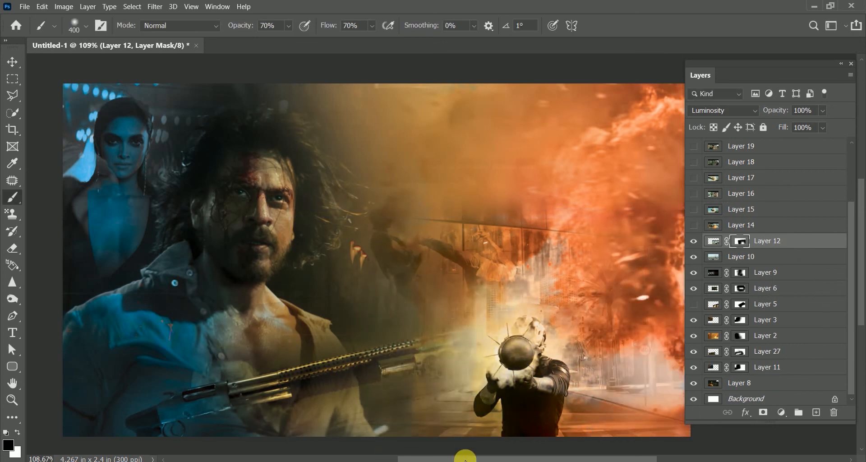
# Show the burning car still, Layer 14, and scale it to 72% over the right part of the poster
pyautogui.click(697, 224)
pyautogui.click(759, 225)
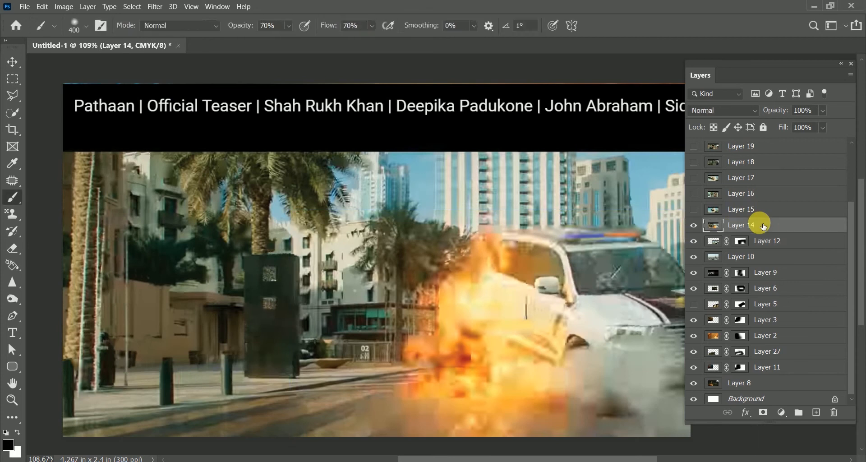
pyautogui.hotkey('ctrl', 't')
pyautogui.click(272, 30)
pyautogui.moveTo(286, 28); pyautogui.dragTo(272, 35)
pyautogui.moveTo(339, 230)
pyautogui.mouseDown()
pyautogui.moveTo(311, 206)
pyautogui.moveTo(334, 217)
pyautogui.mouseUp()
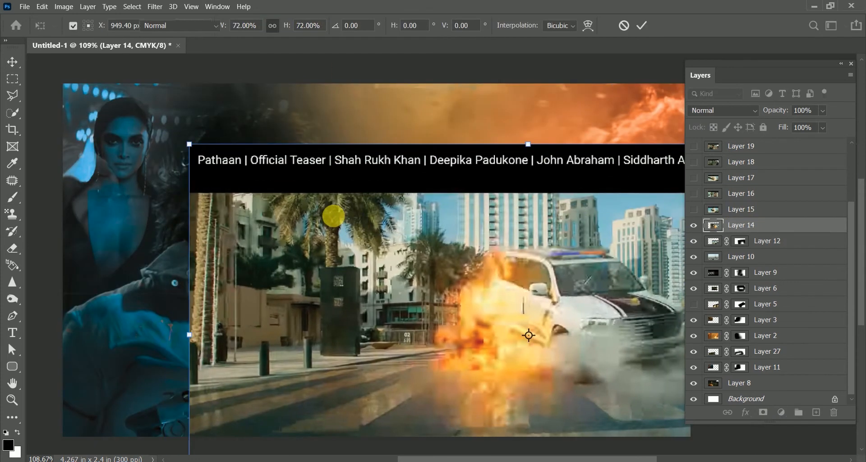
pyautogui.press('Return')
# Preview the rocket launcher still, Layer 15, and delete that layer
pyautogui.click(694, 213)
pyautogui.click(694, 210)
pyautogui.click(771, 210)
pyautogui.click(697, 210)
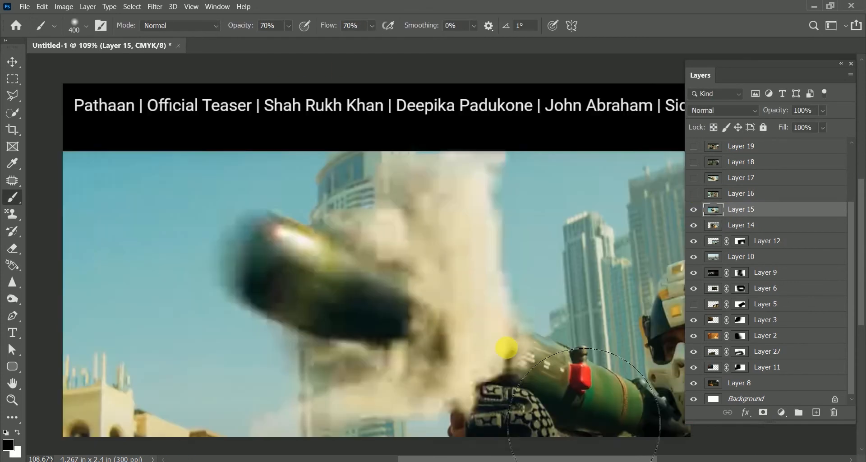
pyautogui.press('v')
pyautogui.moveTo(507, 350); pyautogui.dragTo(470, 335)
pyautogui.press('Delete')
# Shrink and reposition the burning car still slightly and give Layer 14 a layer mask
pyautogui.hotkey('ctrl', 't')
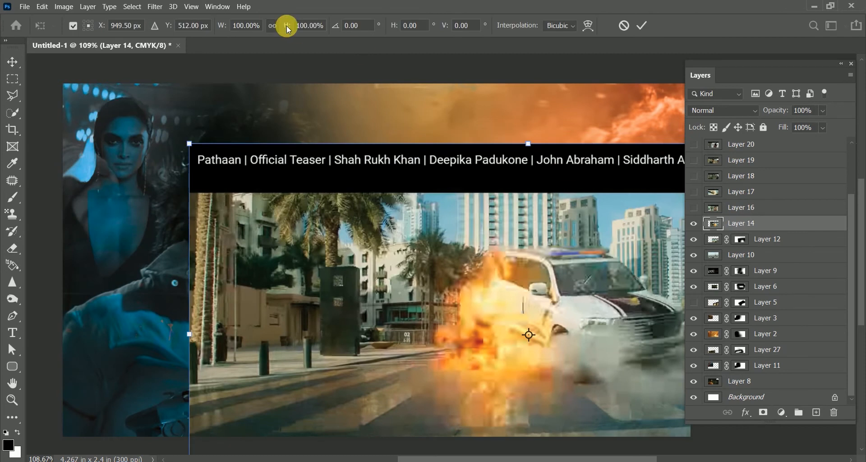
pyautogui.moveTo(284, 25); pyautogui.dragTo(281, 26)
pyautogui.moveTo(408, 224); pyautogui.dragTo(390, 201)
pyautogui.press('Return')
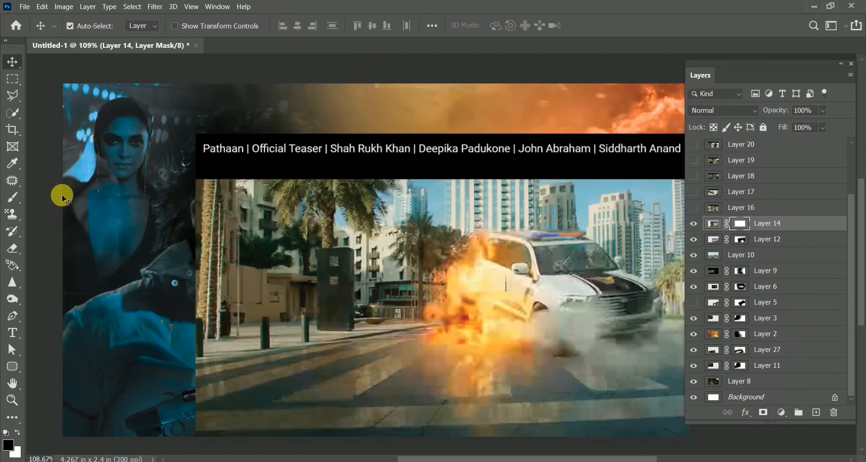
# Brush Layer 14's mask to hide its title bar, the area over the man and the lower road, keeping the car and flames
pyautogui.press('b')
pyautogui.moveTo(207, 168)
pyautogui.mouseDown()
pyautogui.moveTo(232, 155)
pyautogui.moveTo(236, 329)
pyautogui.moveTo(297, 99)
pyautogui.moveTo(396, 130)
pyautogui.moveTo(543, 120)
pyautogui.moveTo(630, 139)
pyautogui.mouseUp()
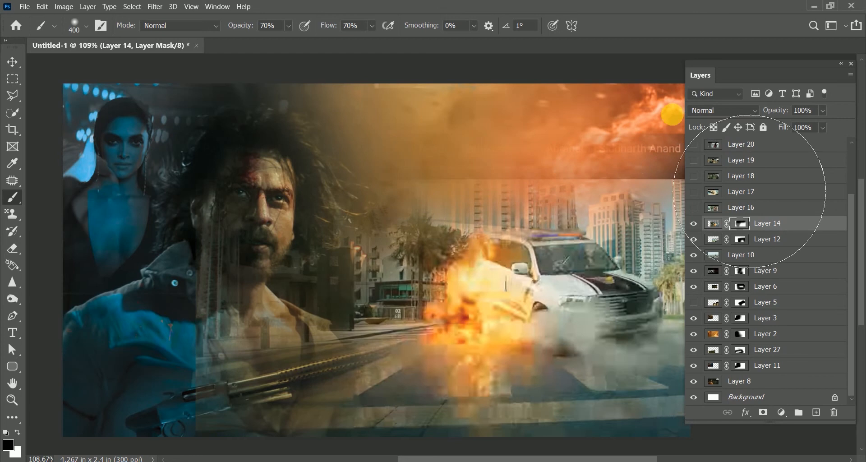
pyautogui.moveTo(750, 192); pyautogui.dragTo(624, 207)
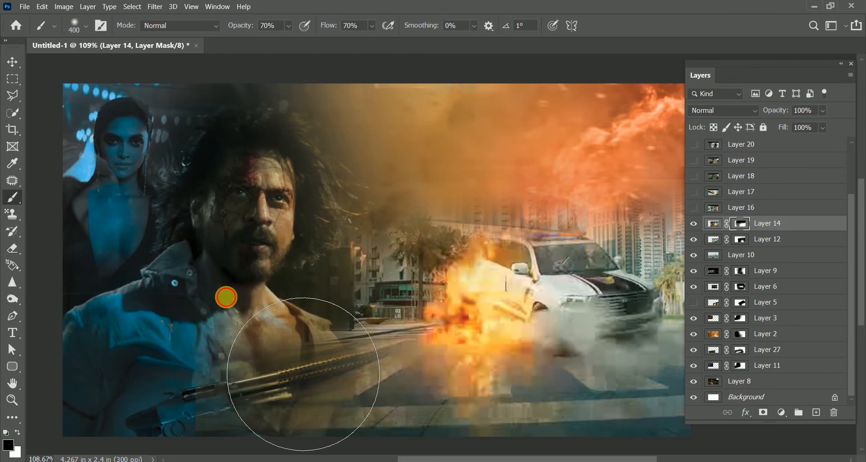
pyautogui.moveTo(353, 447); pyautogui.dragTo(443, 411)
pyautogui.moveTo(498, 402)
pyautogui.mouseDown()
pyautogui.moveTo(641, 422)
pyautogui.moveTo(657, 399)
pyautogui.mouseUp()
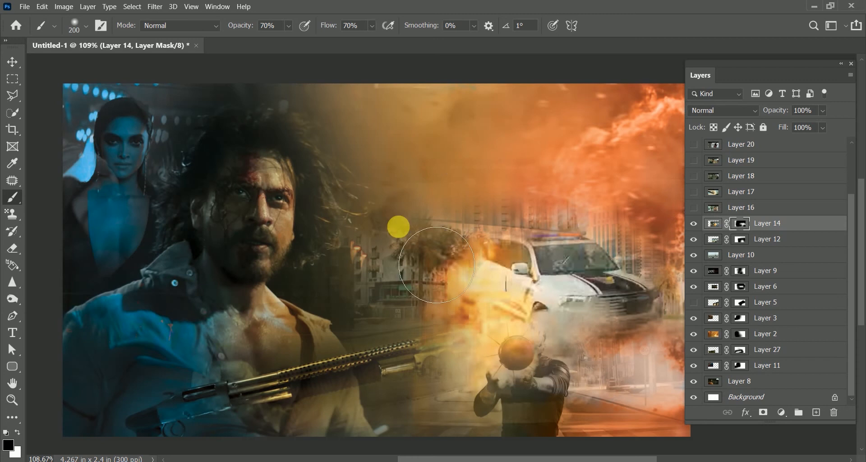
# Set the burning car layer's blend mode to Lighter Color
pyautogui.press('z')
pyautogui.click(724, 110)
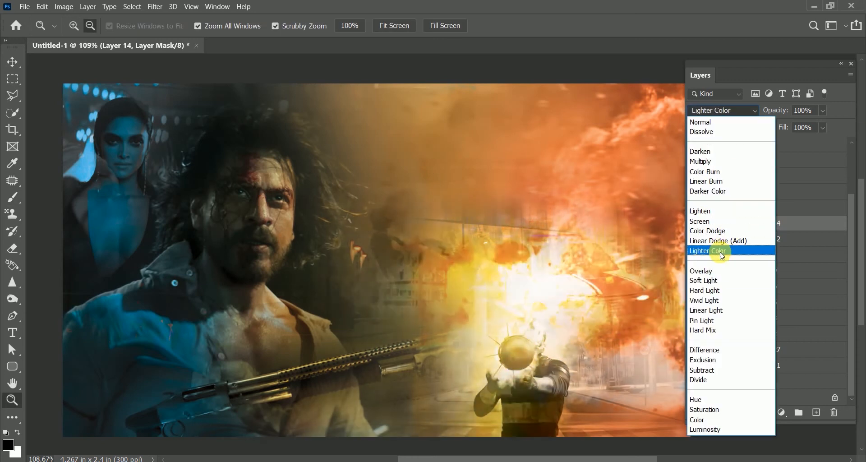
pyautogui.click(719, 250)
# Scale the burning car layer to 78% and move it right, beside the masked gunman
pyautogui.hotkey('ctrl', 't')
pyautogui.moveTo(287, 25); pyautogui.dragTo(290, 42)
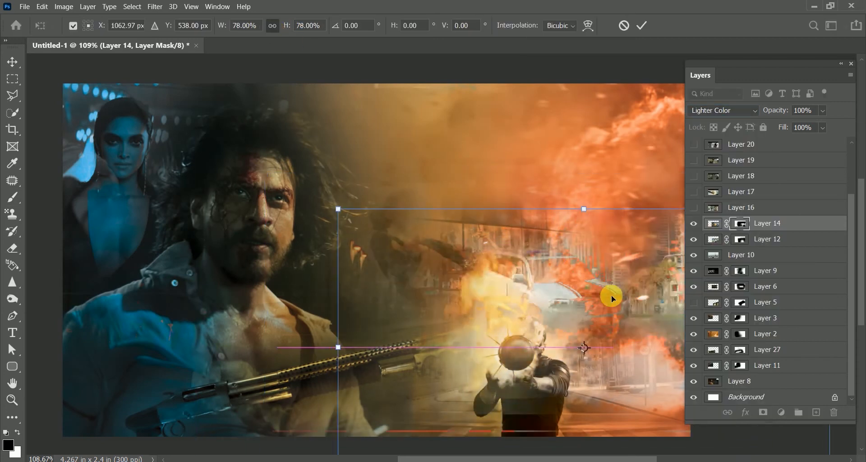
pyautogui.press('Return')
# Preview Layer 17 and delete it
pyautogui.click(694, 192)
pyautogui.click(756, 191)
pyautogui.press('Delete')
# Show Layer 16 with the short-haired bearded man, scale it down and reposition it over the centre of the poster
pyautogui.click(693, 211)
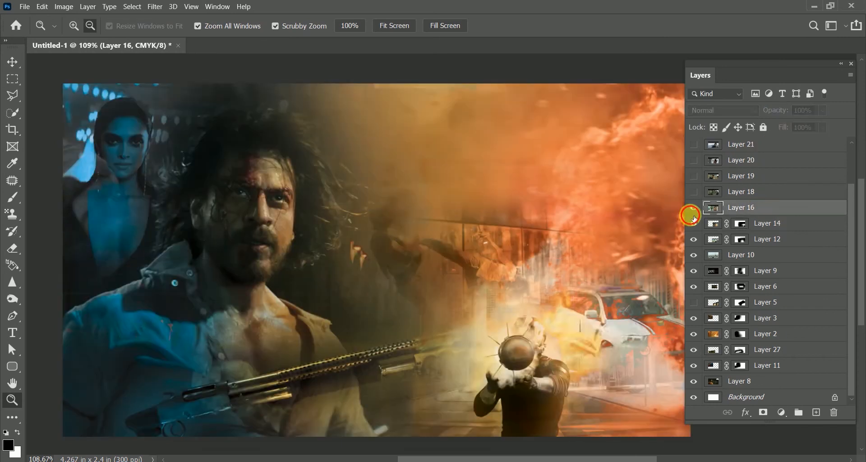
pyautogui.hotkey('ctrl', 't')
pyautogui.moveTo(289, 30); pyautogui.dragTo(263, 27)
pyautogui.moveTo(363, 279); pyautogui.dragTo(282, 236)
pyautogui.press('Return')
pyautogui.press('z')
# Add a mask to Layer 16 and brush away the title bar and background around the man with a soft 300 px brush
pyautogui.click(763, 412)
pyautogui.click(12, 197)
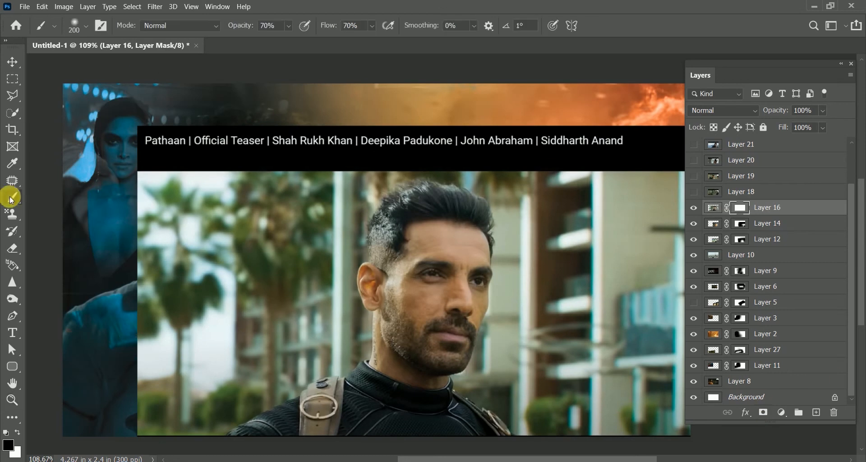
pyautogui.moveTo(556, 147)
pyautogui.mouseDown()
pyautogui.moveTo(665, 136)
pyautogui.moveTo(642, 350)
pyautogui.moveTo(537, 139)
pyautogui.moveTo(166, 120)
pyautogui.moveTo(366, 109)
pyautogui.moveTo(590, 126)
pyautogui.mouseUp()
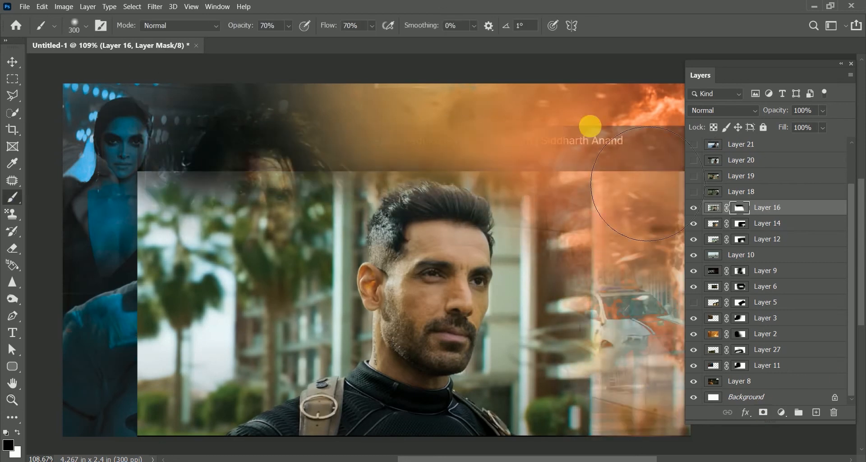
pyautogui.moveTo(420, 187)
pyautogui.mouseDown()
pyautogui.moveTo(236, 202)
pyautogui.moveTo(207, 279)
pyautogui.moveTo(228, 444)
pyautogui.moveTo(327, 304)
pyautogui.moveTo(315, 247)
pyautogui.moveTo(315, 381)
pyautogui.moveTo(231, 432)
pyautogui.moveTo(289, 386)
pyautogui.moveTo(366, 363)
pyautogui.mouseUp()
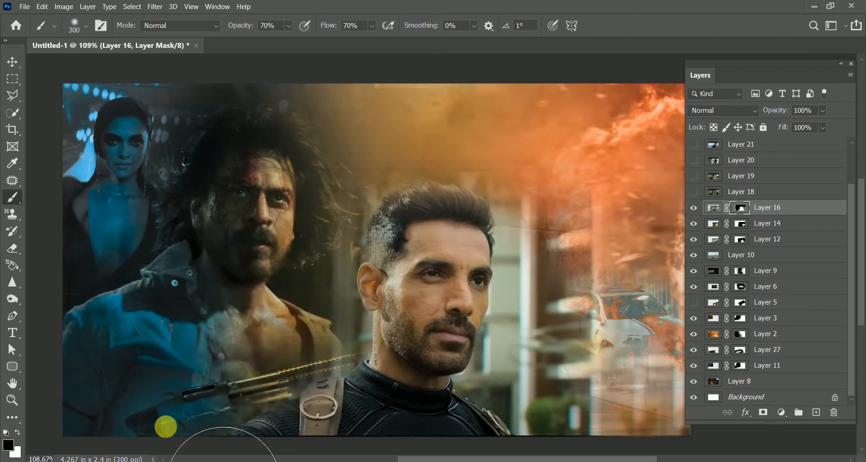
# Move Layer 16 directly above Layer 8 in the stack and shift its man up beside the main character's head
pyautogui.press('v')
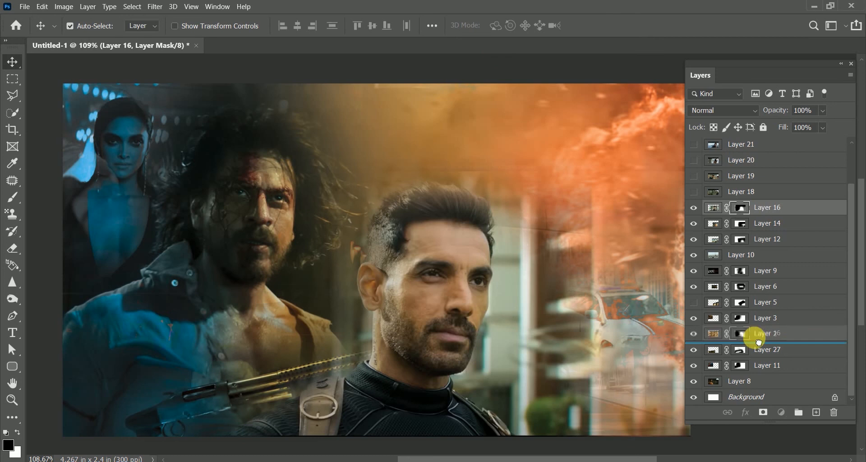
pyautogui.moveTo(759, 341); pyautogui.dragTo(798, 374)
pyautogui.hotkey('ctrl', 't')
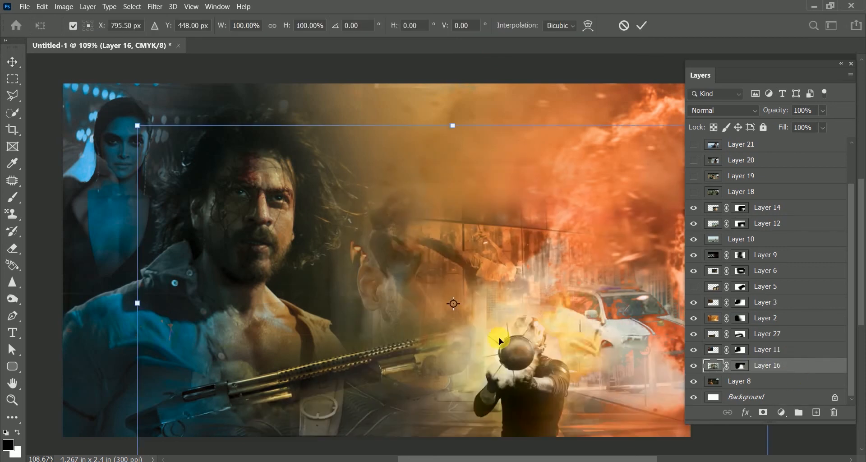
pyautogui.moveTo(499, 337); pyautogui.dragTo(323, 166)
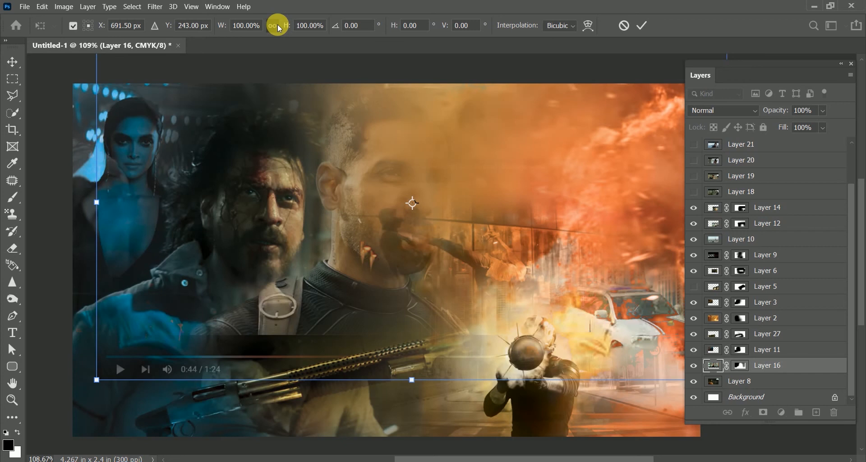
# Scale Layer 16 down and move it between Layer 2 and Layer 27 in the stack
pyautogui.moveTo(285, 26); pyautogui.dragTo(271, 32)
pyautogui.hotkey('ctrl', 't')
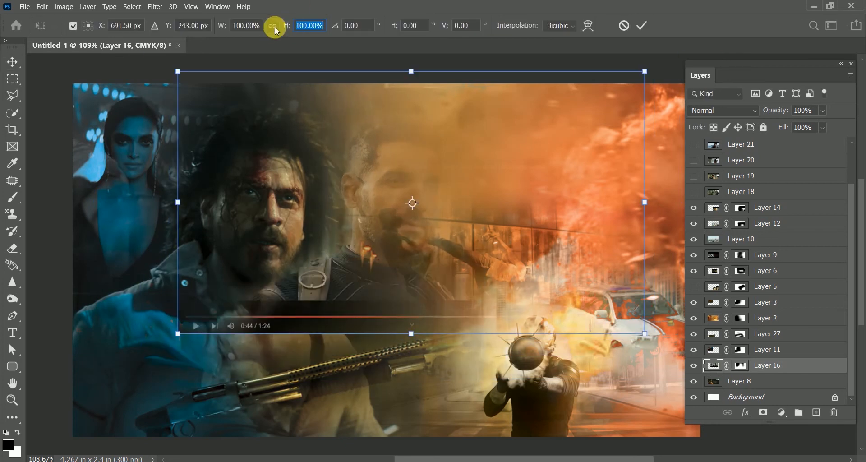
pyautogui.moveTo(309, 27); pyautogui.dragTo(286, 27)
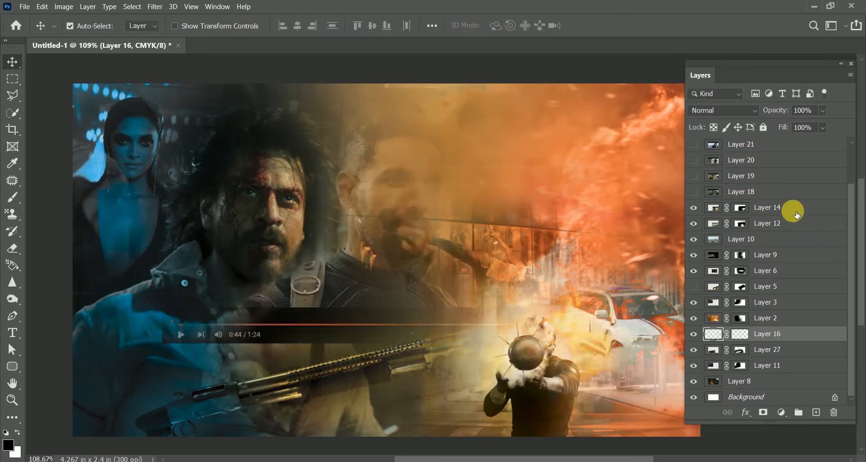
pyautogui.moveTo(797, 215); pyautogui.dragTo(793, 211)
pyautogui.moveTo(716, 253)
pyautogui.mouseDown()
pyautogui.moveTo(771, 304)
pyautogui.moveTo(764, 338)
pyautogui.mouseUp()
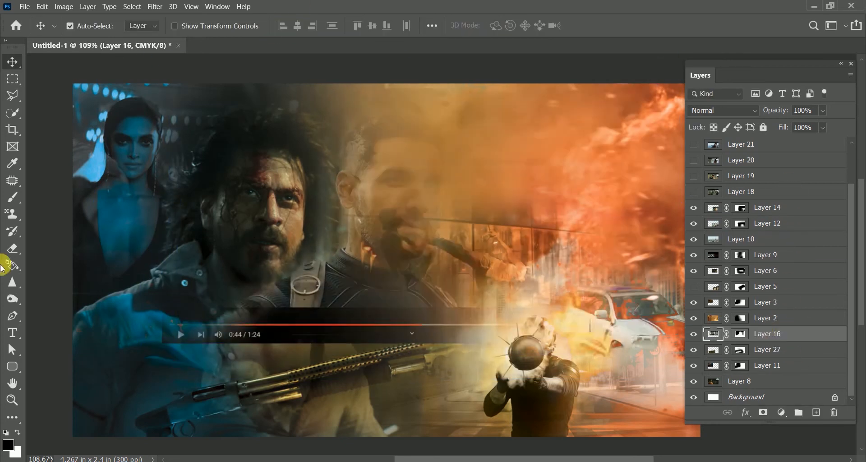
pyautogui.click(13, 197)
pyautogui.moveTo(189, 366)
pyautogui.mouseDown()
pyautogui.moveTo(451, 412)
pyautogui.moveTo(452, 394)
pyautogui.moveTo(347, 406)
pyautogui.moveTo(440, 405)
pyautogui.mouseUp()
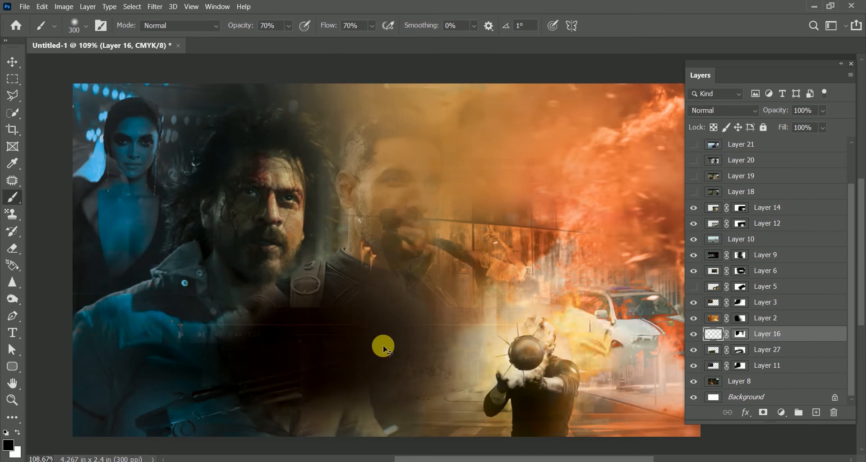
pyautogui.hotkey('ctrl', 'z')
pyautogui.hotkey('ctrl', 'z')
pyautogui.hotkey('ctrl', 'shift', 'z')
pyautogui.hotkey('ctrl', 'z')
# Mask out Layer 16's playback bar and lower edge, and brush Layer 2's orange haze off the short-haired man's face
pyautogui.click(741, 334)
pyautogui.moveTo(276, 430); pyautogui.dragTo(428, 415)
pyautogui.click(742, 318)
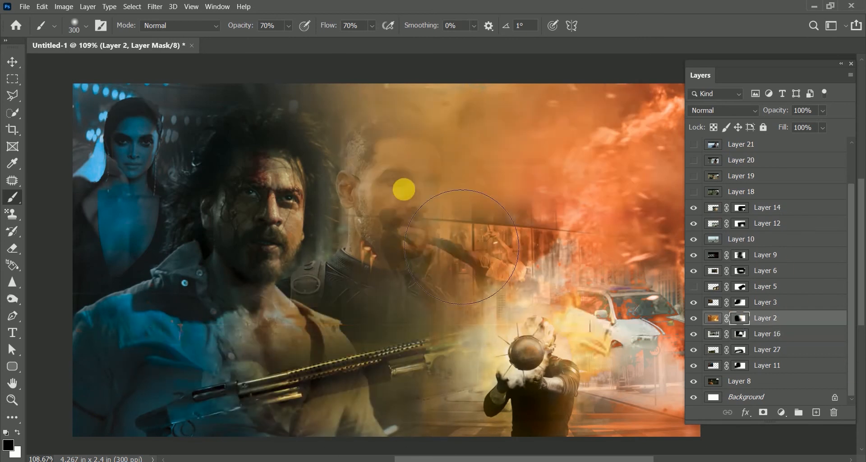
pyautogui.moveTo(405, 189)
pyautogui.mouseDown()
pyautogui.moveTo(402, 158)
pyautogui.moveTo(425, 203)
pyautogui.moveTo(365, 284)
pyautogui.moveTo(420, 276)
pyautogui.moveTo(429, 289)
pyautogui.moveTo(384, 165)
pyautogui.mouseUp()
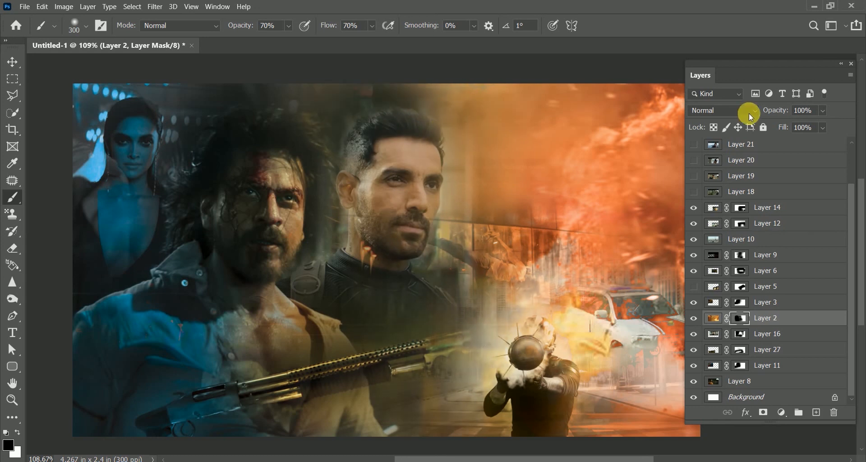
# Add a red Solid Color fill layer directly above Layer 2 and try the Luminosity blend mode on it
pyautogui.moveTo(554, 272); pyautogui.dragTo(474, 320)
pyautogui.click(781, 412)
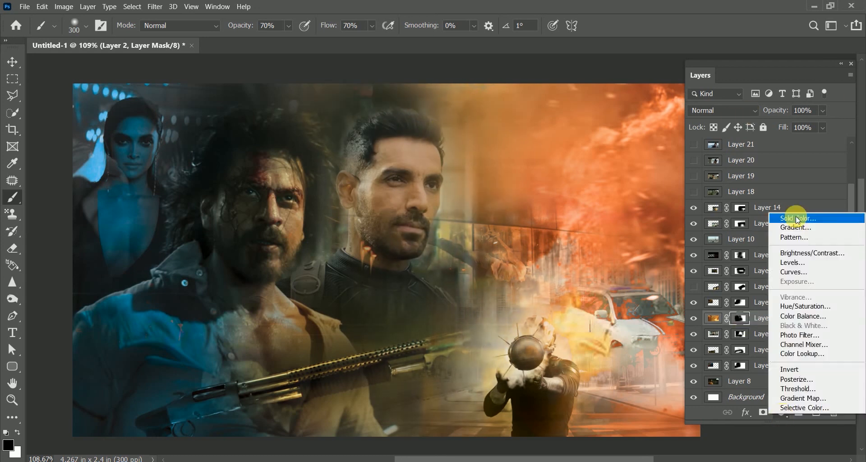
pyautogui.click(795, 217)
pyautogui.click(439, 275)
pyautogui.click(563, 253)
pyautogui.click(724, 111)
pyautogui.click(734, 230)
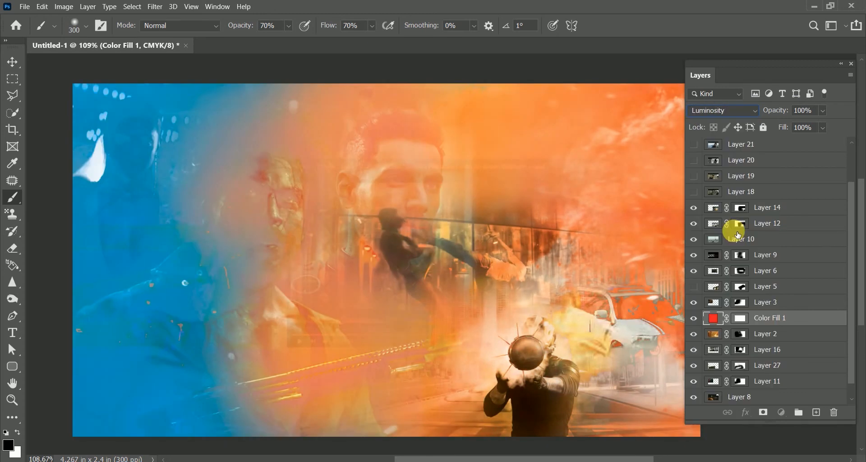
# Move the red fill layer below Layer 2 and set it to Color Dodge with 2% opacity and 11% fill
pyautogui.moveTo(785, 319); pyautogui.dragTo(795, 337)
pyautogui.click(724, 111)
pyautogui.click(783, 112)
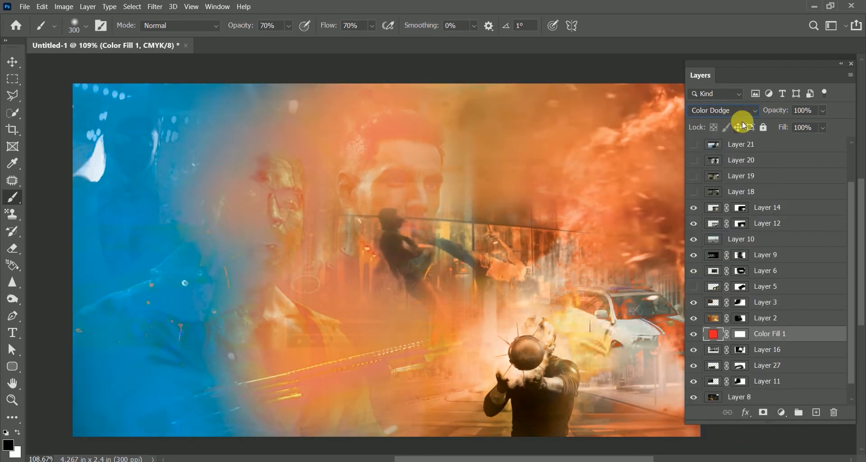
pyautogui.moveTo(781, 128); pyautogui.dragTo(752, 135)
pyautogui.moveTo(780, 112); pyautogui.dragTo(774, 132)
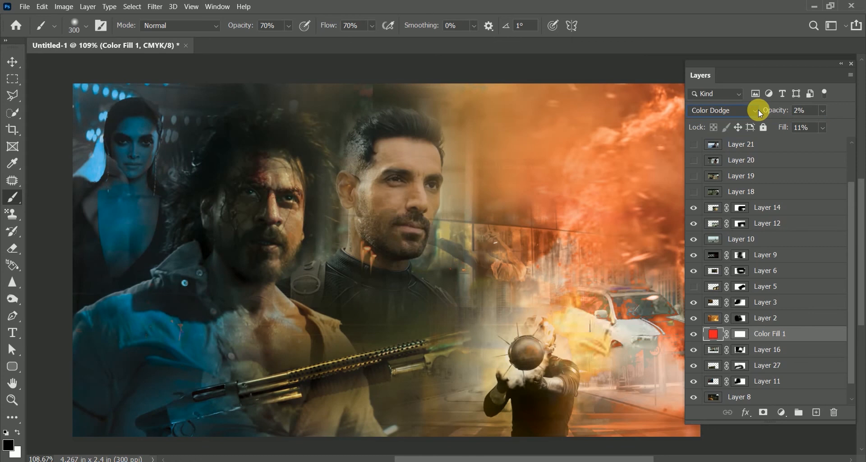
# Brush Layer 2's mask around the short-haired man, and scale Layer 16 down slightly and shift it toward the main character's head
pyautogui.click(741, 318)
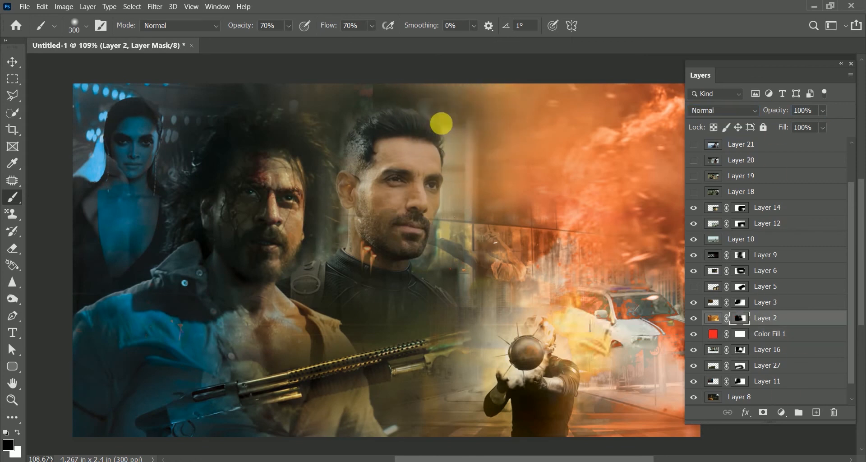
pyautogui.moveTo(503, 308)
pyautogui.mouseDown()
pyautogui.moveTo(458, 321)
pyautogui.moveTo(483, 268)
pyautogui.mouseUp()
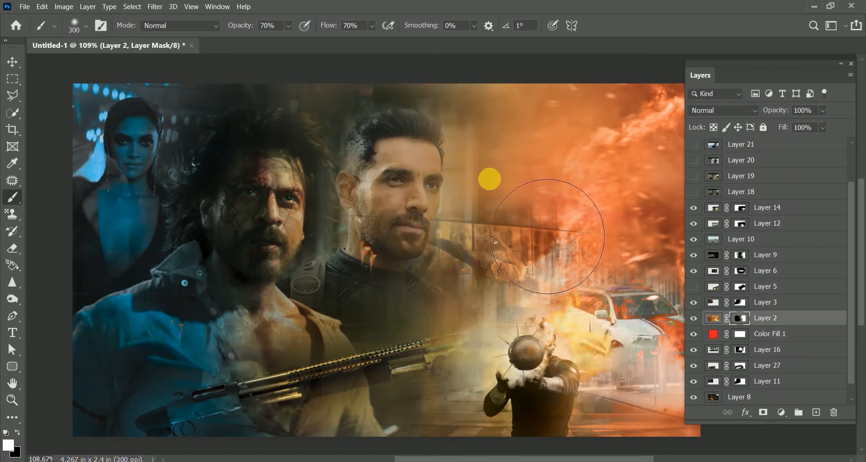
pyautogui.press('v')
pyautogui.click(767, 350)
pyautogui.hotkey('ctrl', 't')
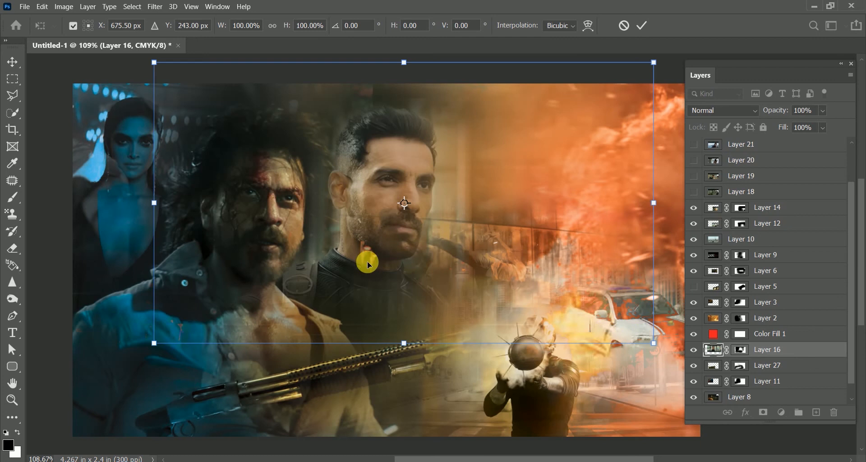
pyautogui.moveTo(367, 263); pyautogui.dragTo(351, 263)
pyautogui.moveTo(293, 27); pyautogui.dragTo(286, 25)
pyautogui.press('Return')
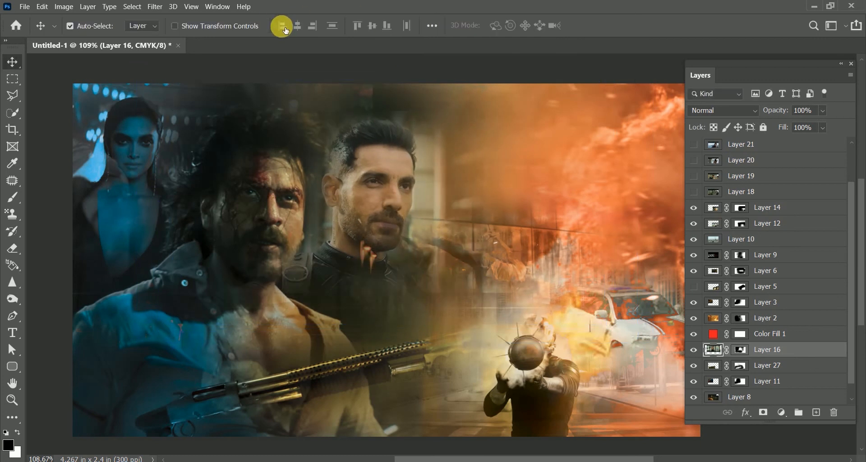
pyautogui.click(747, 319)
pyautogui.press('b')
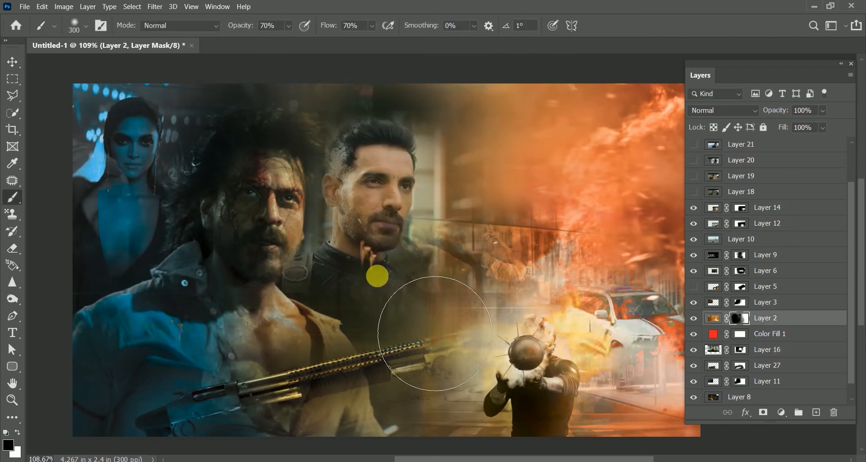
# Show Layer 18 and move its still of the standing man in black up and slightly left
pyautogui.click(694, 193)
pyautogui.click(713, 192)
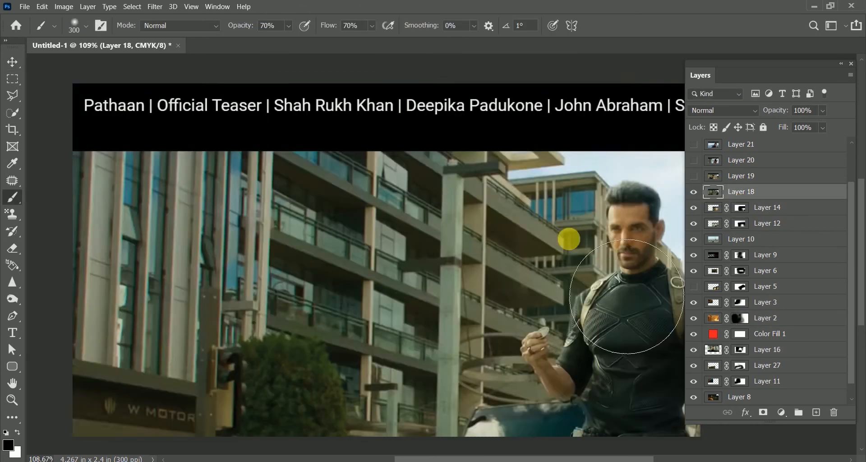
pyautogui.hotkey('ctrl', 't')
pyautogui.moveTo(409, 259); pyautogui.dragTo(387, 216)
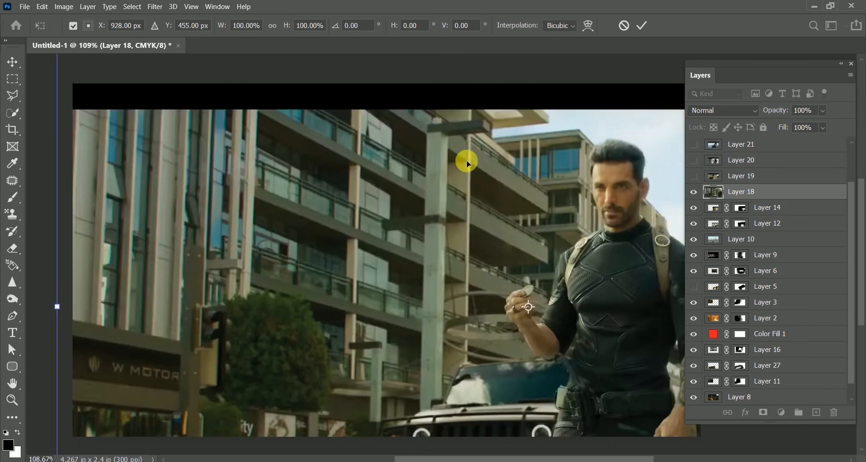
pyautogui.press('Return')
# Add a mask to Layer 18 and brush away the building and vehicle around the standing man with soft brushes at reduced opacity and flow
pyautogui.click(764, 413)
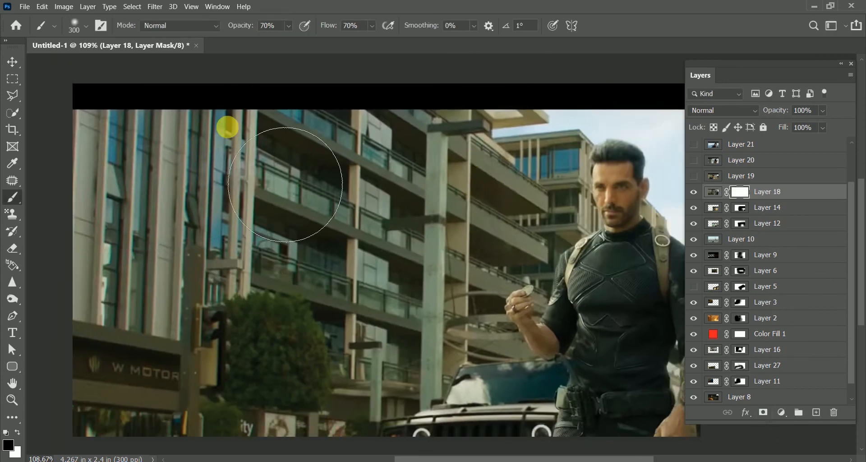
pyautogui.moveTo(110, 115)
pyautogui.mouseDown()
pyautogui.moveTo(101, 216)
pyautogui.moveTo(665, 97)
pyautogui.moveTo(56, 266)
pyautogui.moveTo(222, 64)
pyautogui.mouseUp()
pyautogui.press(']')
pyautogui.press(']')
pyautogui.moveTo(328, 26); pyautogui.dragTo(349, 25)
pyautogui.moveTo(54, 179)
pyautogui.mouseDown()
pyautogui.moveTo(221, 149)
pyautogui.moveTo(382, 161)
pyautogui.moveTo(280, 313)
pyautogui.moveTo(185, 343)
pyautogui.moveTo(97, 290)
pyautogui.moveTo(148, 242)
pyautogui.moveTo(309, 145)
pyautogui.moveTo(385, 141)
pyautogui.moveTo(324, 387)
pyautogui.moveTo(242, 345)
pyautogui.moveTo(429, 207)
pyautogui.mouseUp()
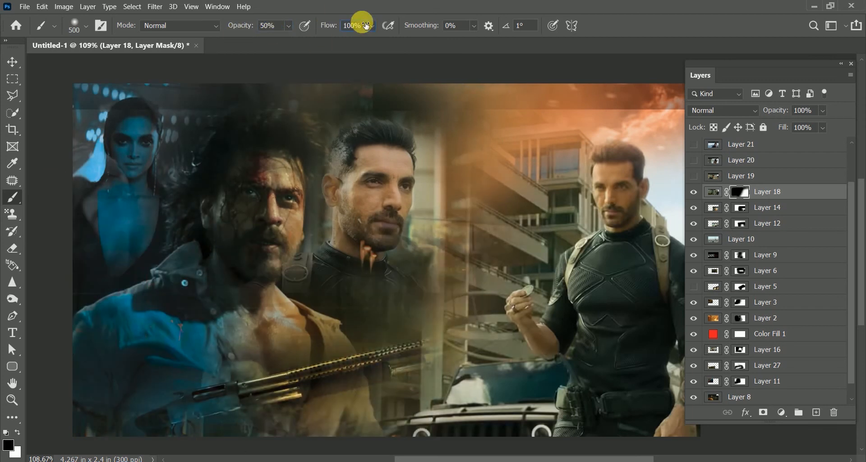
pyautogui.moveTo(541, 233)
pyautogui.mouseDown()
pyautogui.moveTo(506, 400)
pyautogui.moveTo(525, 458)
pyautogui.moveTo(584, 449)
pyautogui.moveTo(469, 174)
pyautogui.mouseUp()
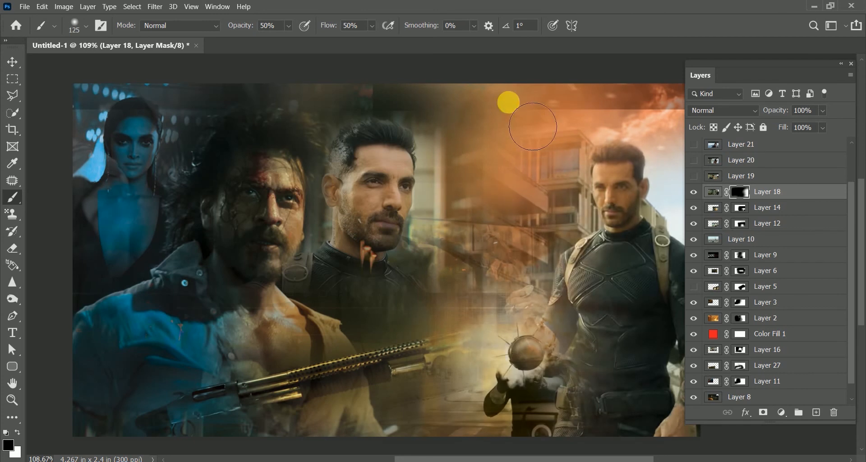
pyautogui.moveTo(625, 146)
pyautogui.mouseDown()
pyautogui.moveTo(513, 143)
pyautogui.moveTo(677, 176)
pyautogui.mouseUp()
# Preview Layer 19's still of the two men facing each other and hide it again
pyautogui.click(694, 176)
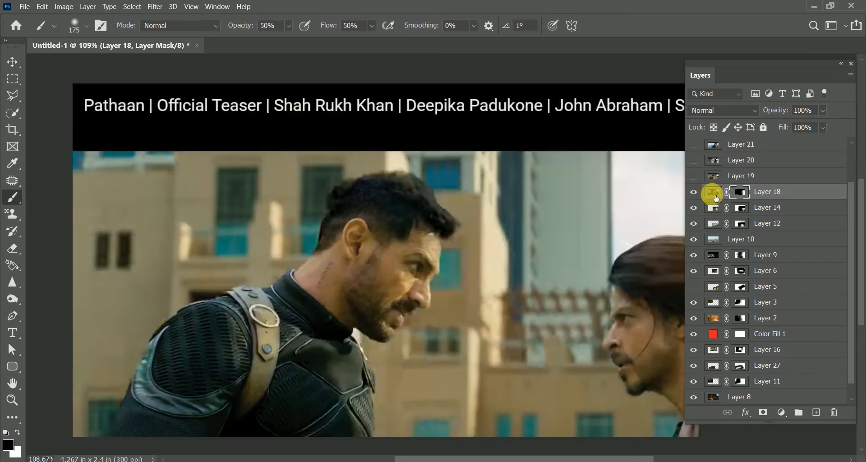
pyautogui.click(694, 176)
pyautogui.press('space')
pyautogui.moveTo(586, 204); pyautogui.dragTo(547, 198)
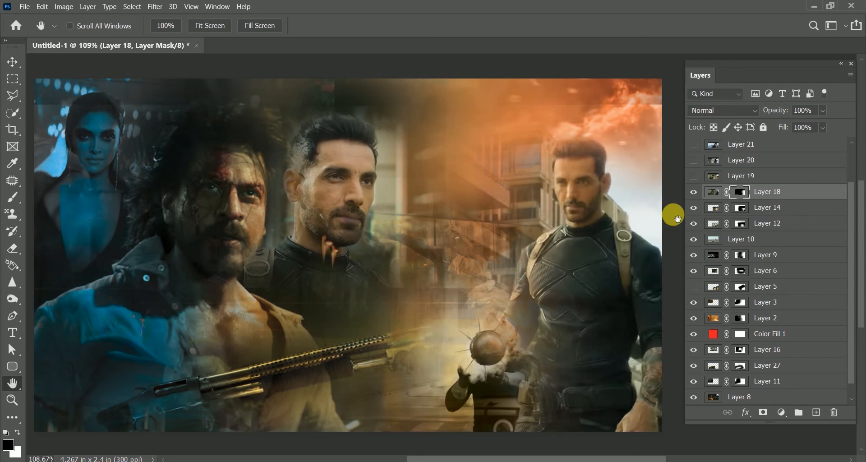
pyautogui.click(767, 208)
pyautogui.hotkey('ctrl', 't')
pyautogui.press('Escape')
# Scale Layer 16's portrait of the short-haired man to 90%
pyautogui.click(782, 355)
pyautogui.hotkey('ctrl', 't')
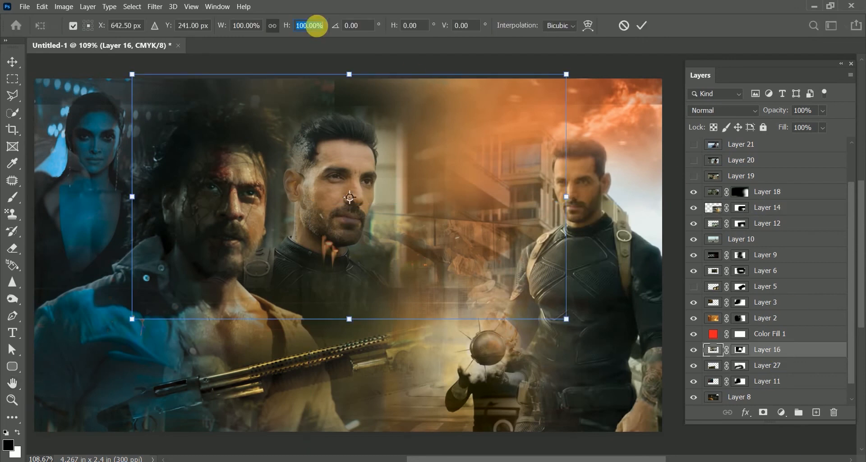
pyautogui.write('80')
pyautogui.press('BackSpace')
pyautogui.press('BackSpace')
pyautogui.write('90')
pyautogui.press('Return')
pyautogui.press('Return')
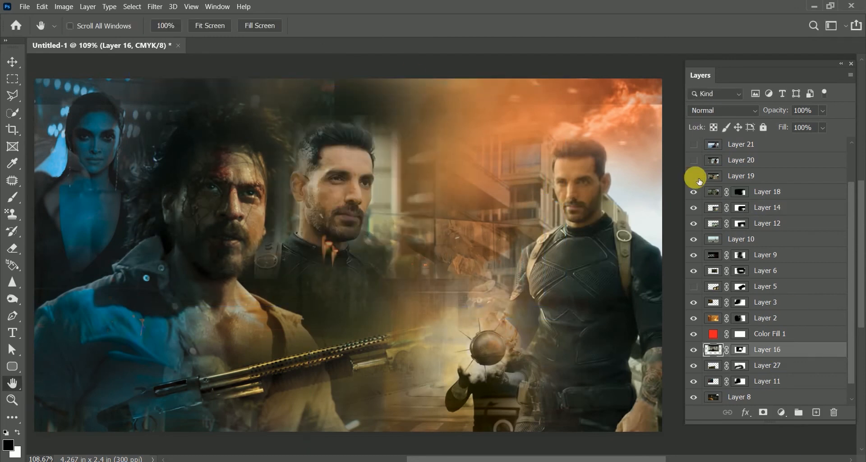
# Scale Layer 18 to 90% and move its standing man toward the right edge of the poster
pyautogui.click(787, 192)
pyautogui.hotkey('ctrl', 't')
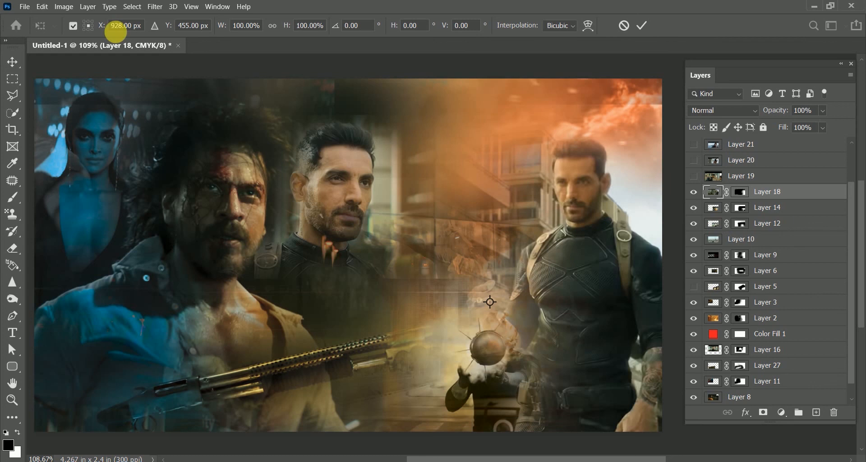
pyautogui.write('90')
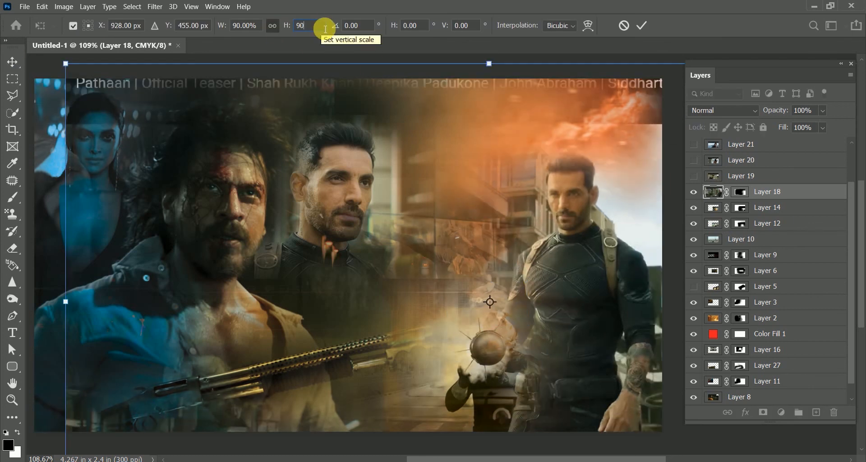
pyautogui.moveTo(402, 230)
pyautogui.mouseDown()
pyautogui.moveTo(429, 226)
pyautogui.moveTo(304, 213)
pyautogui.moveTo(426, 115)
pyautogui.moveTo(516, 229)
pyautogui.moveTo(483, 238)
pyautogui.mouseUp()
pyautogui.press('Return')
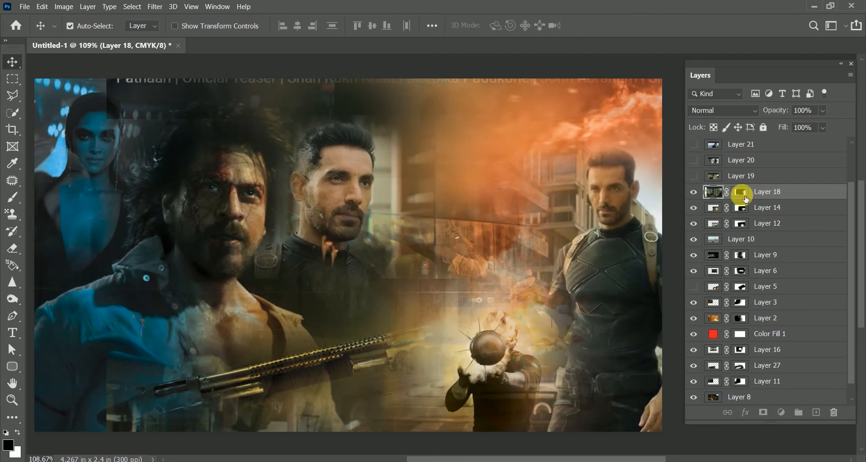
# Brush the teaser title text and hard left edge out of Layer 18's mask
pyautogui.click(740, 192)
pyautogui.press('b')
pyautogui.moveTo(156, 138)
pyautogui.mouseDown()
pyautogui.moveTo(221, 104)
pyautogui.moveTo(160, 127)
pyautogui.mouseUp()
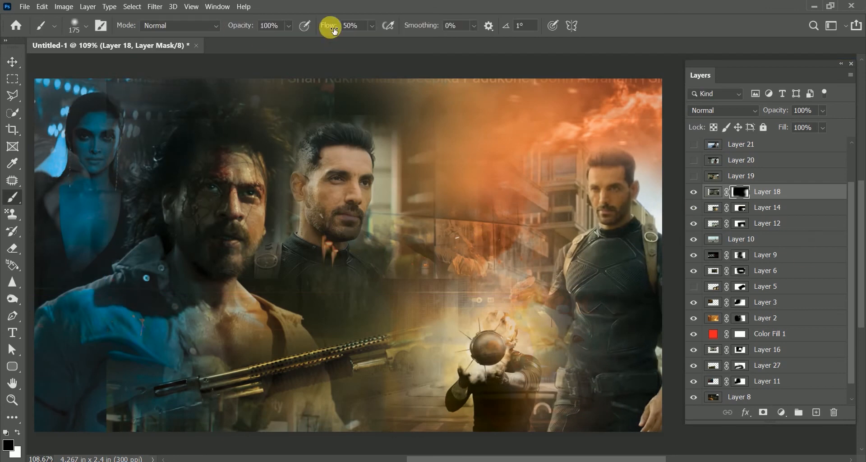
pyautogui.moveTo(91, 119)
pyautogui.mouseDown()
pyautogui.moveTo(315, 110)
pyautogui.moveTo(325, 142)
pyautogui.mouseUp()
pyautogui.click(762, 208)
pyautogui.click(740, 224)
pyautogui.press('v')
pyautogui.hotkey('ctrl', 'z')
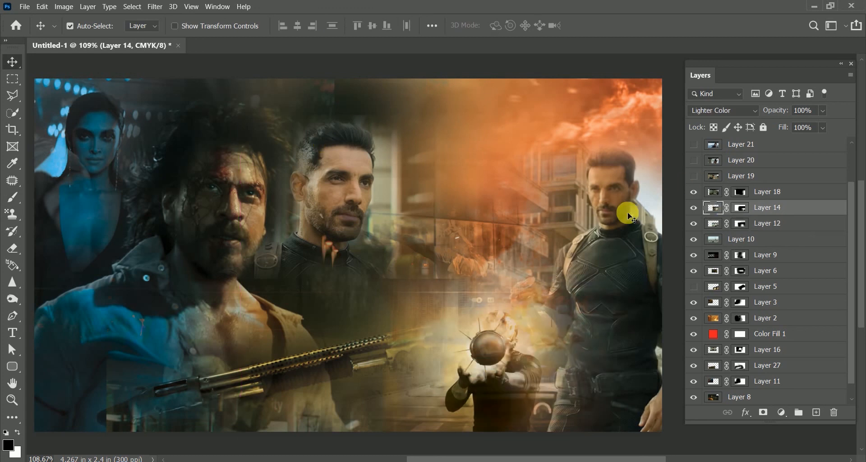
# Compare the composite without Layer 9's blue tint and set that layer's opacity and fill to 90%
pyautogui.click(694, 255)
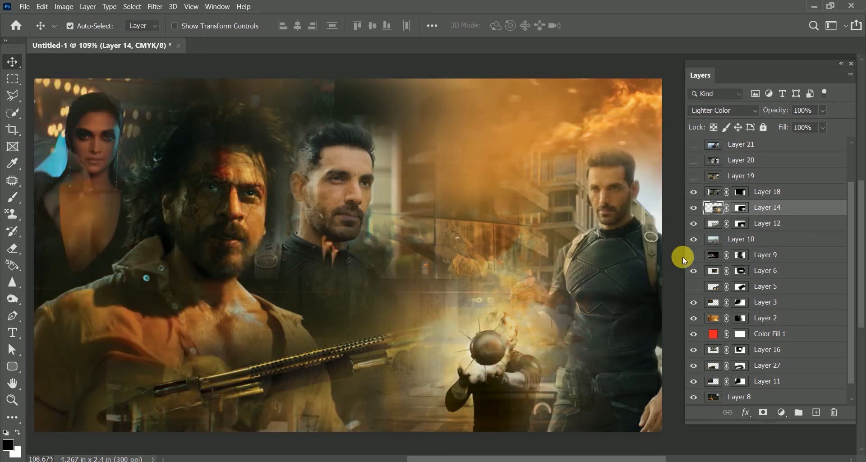
pyautogui.click(694, 255)
pyautogui.click(769, 255)
pyautogui.click(805, 110)
pyautogui.write('75')
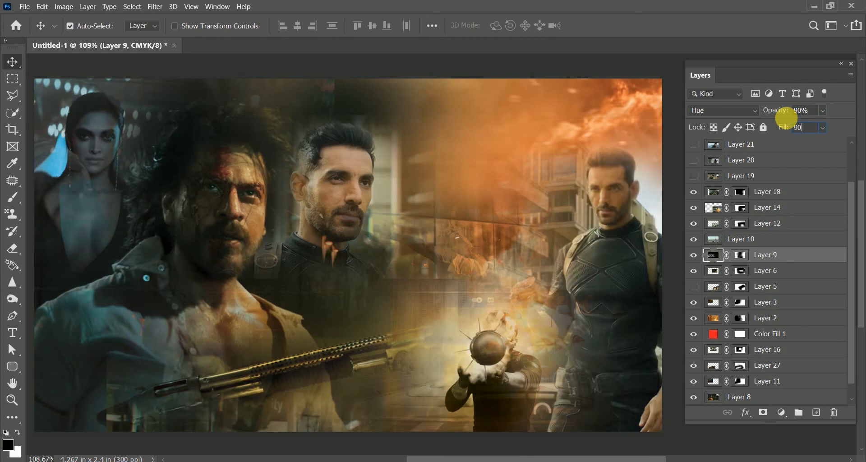
pyautogui.press('Return')
# Preview and delete the unused stills on Layer 19, Layer 20, Layer 21 and Layer 22
pyautogui.click(694, 177)
pyautogui.click(752, 175)
pyautogui.press('Delete')
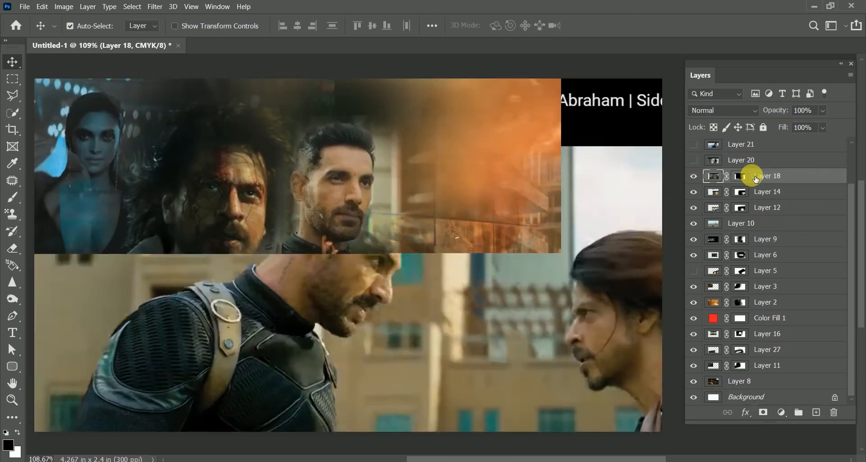
pyautogui.click(697, 160)
pyautogui.click(753, 160)
pyautogui.press('Delete')
pyautogui.click(697, 163)
pyautogui.click(759, 157)
pyautogui.press('Delete')
pyautogui.click(698, 164)
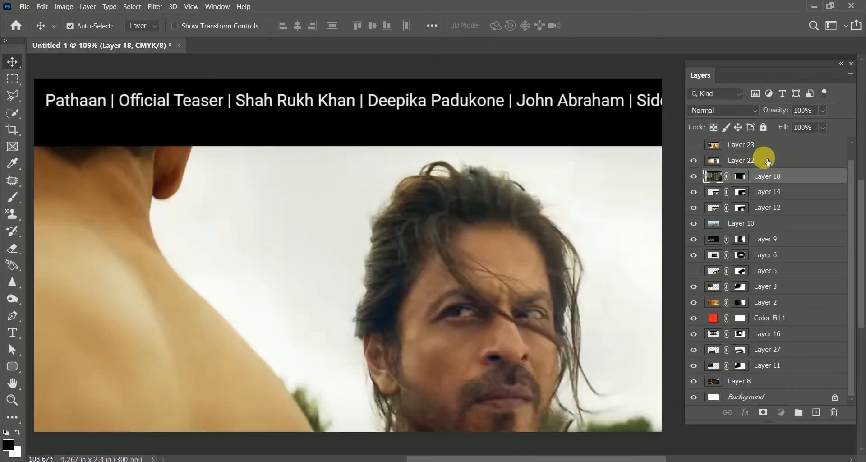
pyautogui.click(764, 158)
pyautogui.press('Delete')
# Show Layer 23's motorcycle explosion, scale it to 61% and place it over the upper right part of the poster
pyautogui.click(762, 159)
pyautogui.click(693, 165)
pyautogui.hotkey('ctrl', 't')
pyautogui.moveTo(530, 283); pyautogui.dragTo(529, 214)
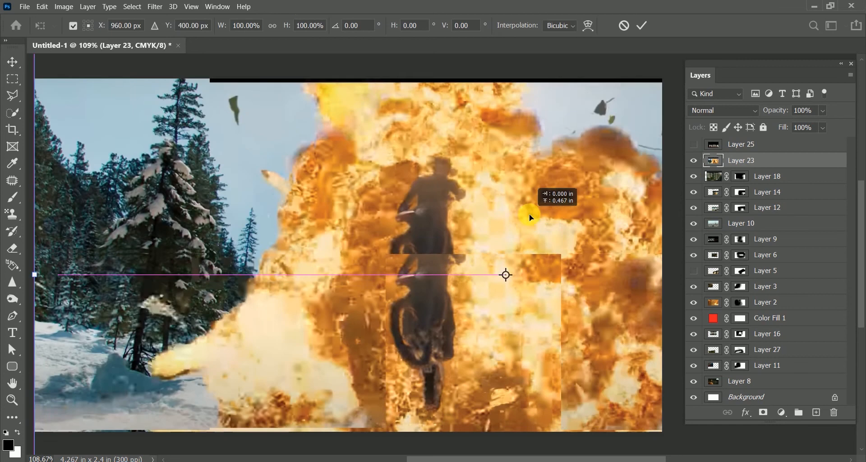
pyautogui.moveTo(286, 26); pyautogui.dragTo(269, 33)
pyautogui.moveTo(401, 228); pyautogui.dragTo(390, 150)
pyautogui.press('Return')
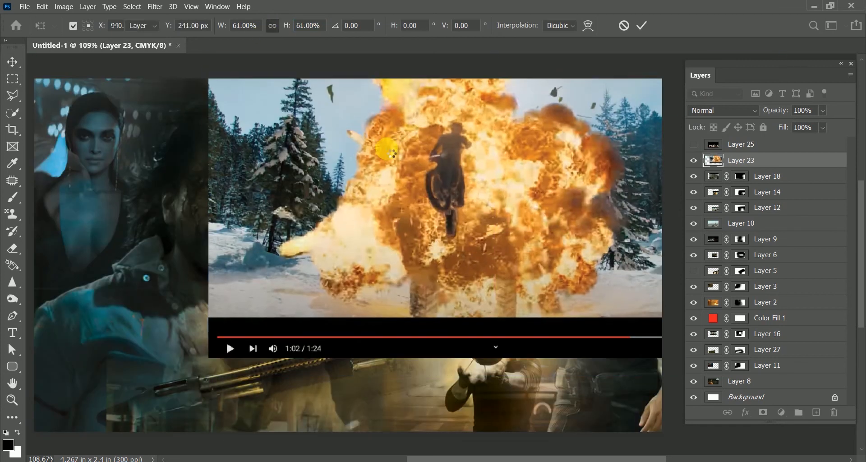
# Add a mask to Layer 23 and brush away its left side, playback bar and right edge with a soft 200 px brush
pyautogui.click(765, 415)
pyautogui.click(15, 196)
pyautogui.moveTo(260, 127); pyautogui.dragTo(282, 86)
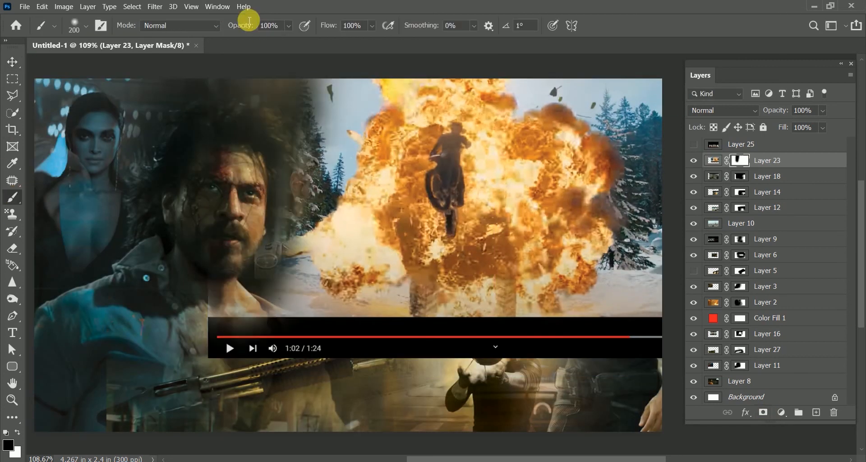
pyautogui.moveTo(230, 350)
pyautogui.mouseDown()
pyautogui.moveTo(397, 380)
pyautogui.moveTo(211, 377)
pyautogui.mouseUp()
pyautogui.moveTo(701, 327); pyautogui.dragTo(656, 97)
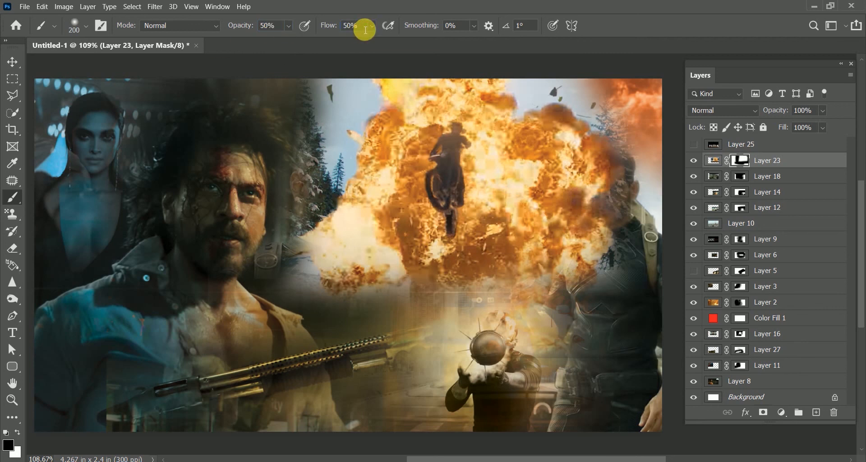
# Shift Layer 23's explosion to the left and set its blend mode to Overlay
pyautogui.press('v')
pyautogui.moveTo(441, 164); pyautogui.dragTo(407, 164)
pyautogui.click(728, 110)
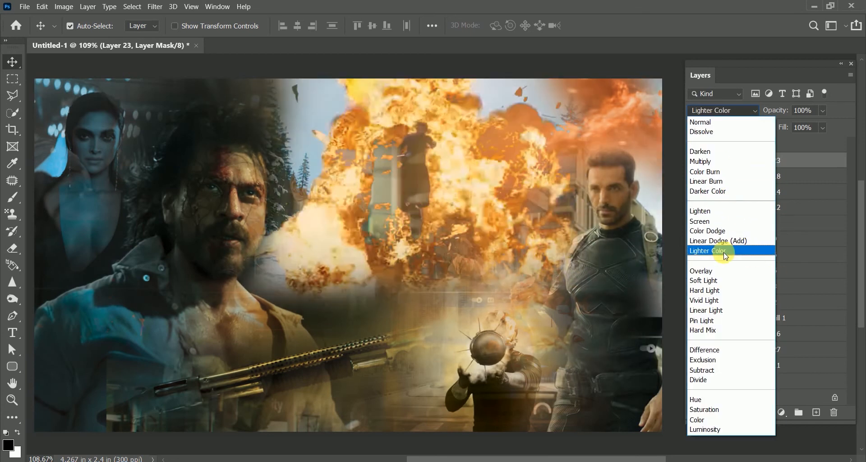
pyautogui.click(727, 271)
# Scale Layer 23 to 77% and position the explosion between the short-haired portrait and the standing man
pyautogui.hotkey('ctrl', 't')
pyautogui.moveTo(288, 27); pyautogui.dragTo(278, 28)
pyautogui.moveTo(372, 121); pyautogui.dragTo(441, 111)
pyautogui.press('Return')
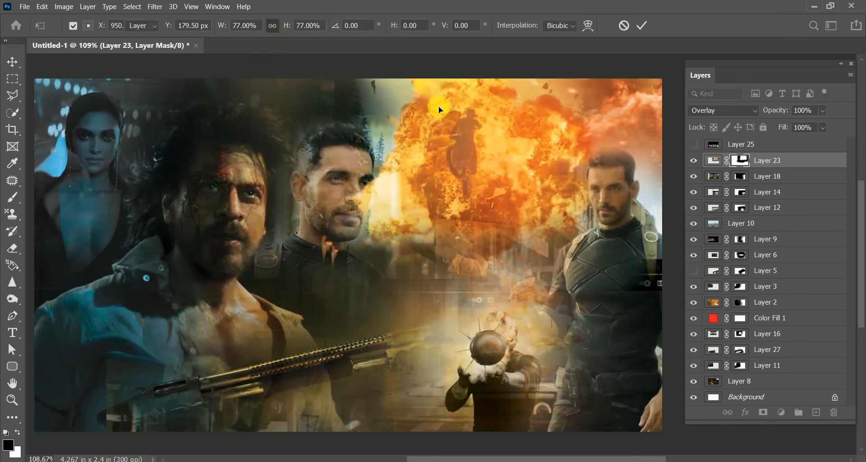
pyautogui.moveTo(474, 134); pyautogui.dragTo(499, 202)
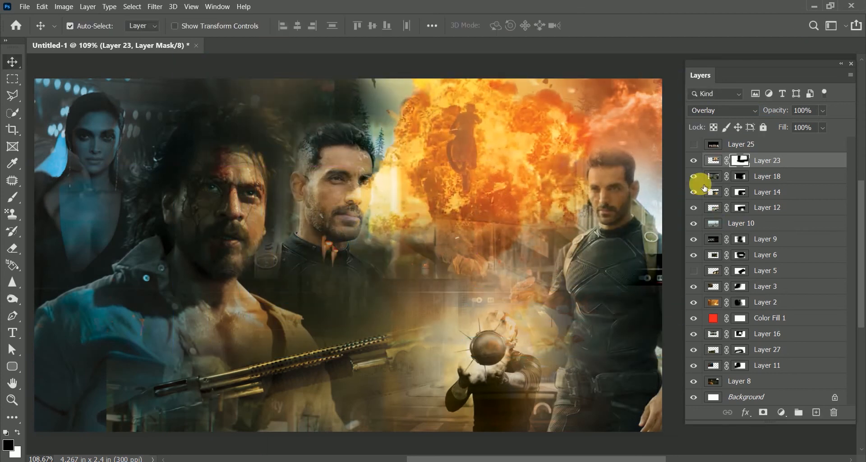
# Hide Layer 10 and move it directly above Layer 23 in the stack
pyautogui.click(700, 229)
pyautogui.moveTo(768, 223); pyautogui.dragTo(700, 165)
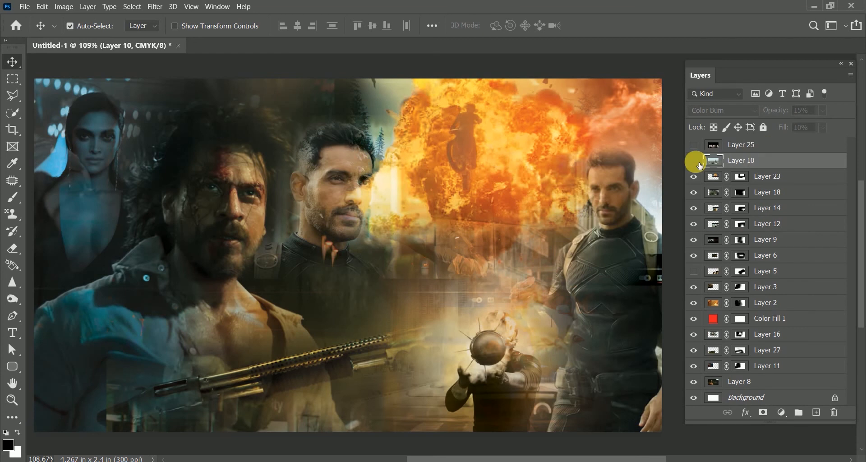
# Undo Layer 10's reordering and scale Layer 23 to 86%, placing its explosion near the upper edge between the two short-haired men
pyautogui.hotkey('ctrl', 'z')
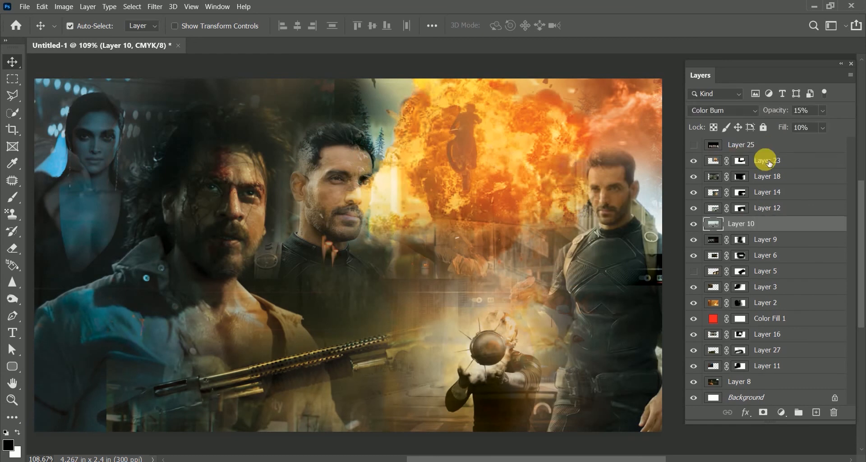
pyautogui.click(769, 164)
pyautogui.hotkey('ctrl', 't')
pyautogui.moveTo(288, 26); pyautogui.dragTo(281, 27)
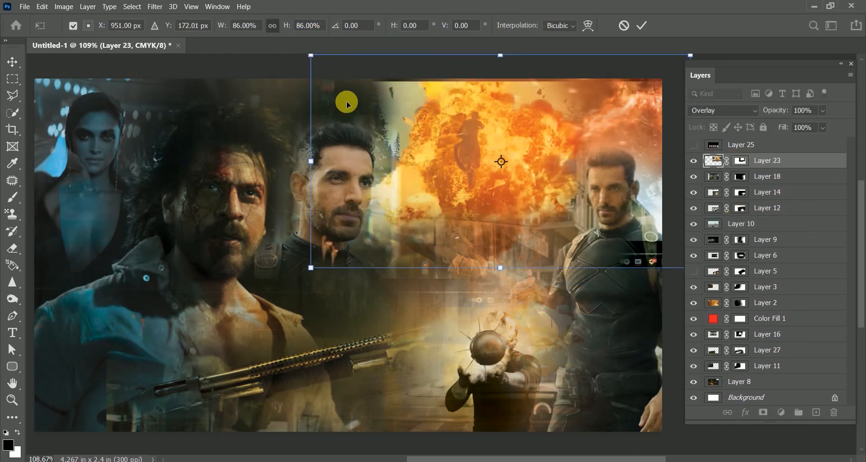
pyautogui.moveTo(347, 105); pyautogui.dragTo(345, 94)
pyautogui.press('Return')
# Add a new layer above Layer 23 and darken the area above the short-haired portrait with a soft black 200 px brush
pyautogui.click(12, 197)
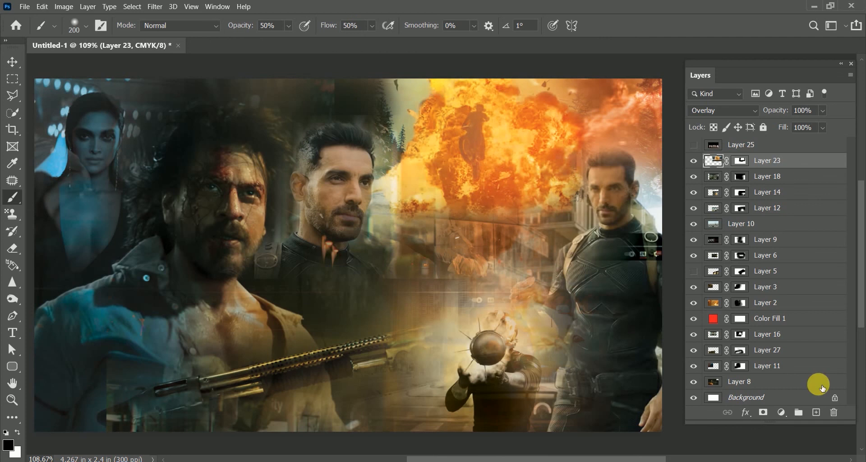
pyautogui.click(816, 412)
pyautogui.moveTo(363, 137)
pyautogui.mouseDown()
pyautogui.moveTo(379, 123)
pyautogui.moveTo(357, 122)
pyautogui.mouseUp()
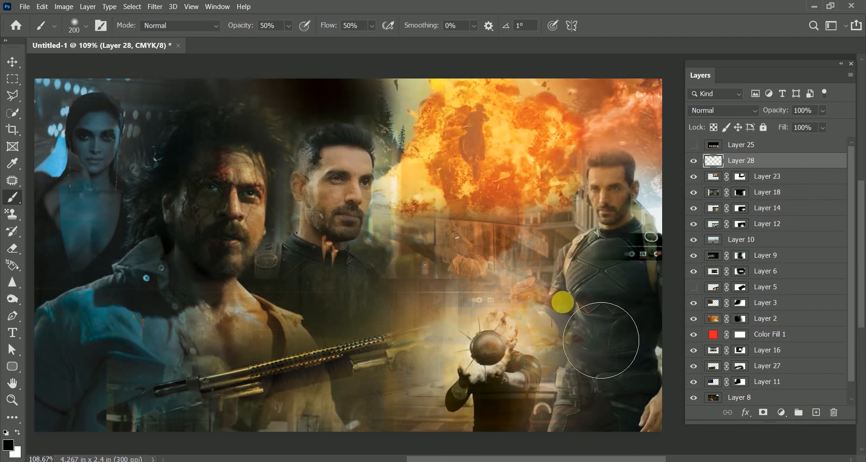
pyautogui.moveTo(489, 460)
pyautogui.mouseDown()
pyautogui.moveTo(439, 435)
pyautogui.moveTo(316, 461)
pyautogui.mouseUp()
# Toggle the visibility of Layers 16, 2 and 11 to check what each contributes to the composite
pyautogui.click(743, 366)
pyautogui.click(740, 351)
pyautogui.click(695, 350)
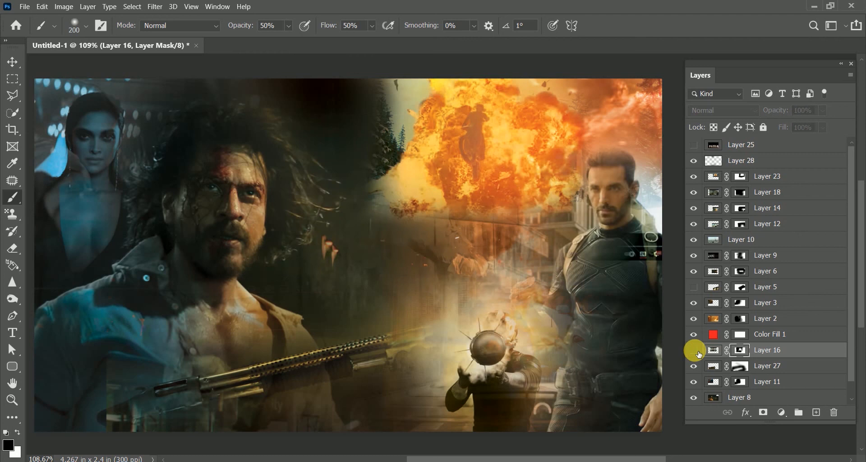
pyautogui.click(695, 351)
pyautogui.click(693, 320)
pyautogui.click(693, 319)
pyautogui.click(693, 383)
pyautogui.click(694, 383)
# Show Layer 5 and select its mask, toggling Layers 3 and 6 to check their contribution
pyautogui.click(694, 288)
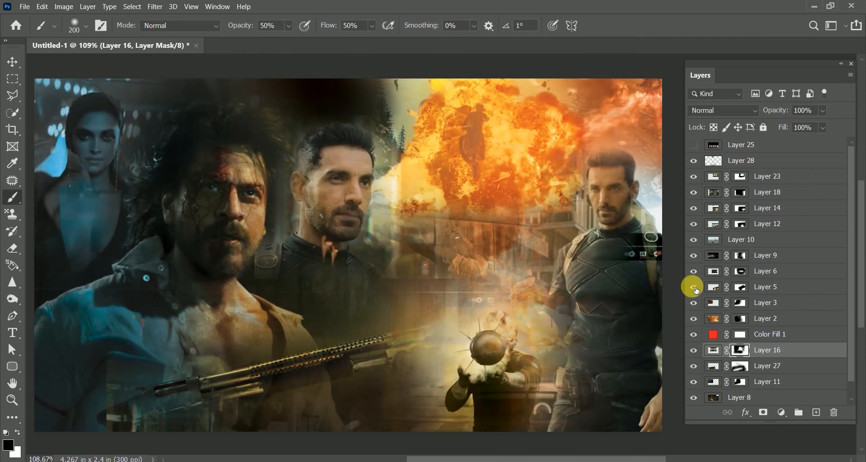
pyautogui.click(740, 288)
pyautogui.click(693, 303)
pyautogui.click(694, 304)
pyautogui.click(695, 271)
pyautogui.click(694, 271)
# Pick from the layers stacked under the shotgun on the canvas and select Layer 27
pyautogui.press('v')
pyautogui.click(164, 430)
pyautogui.rightClick(172, 407)
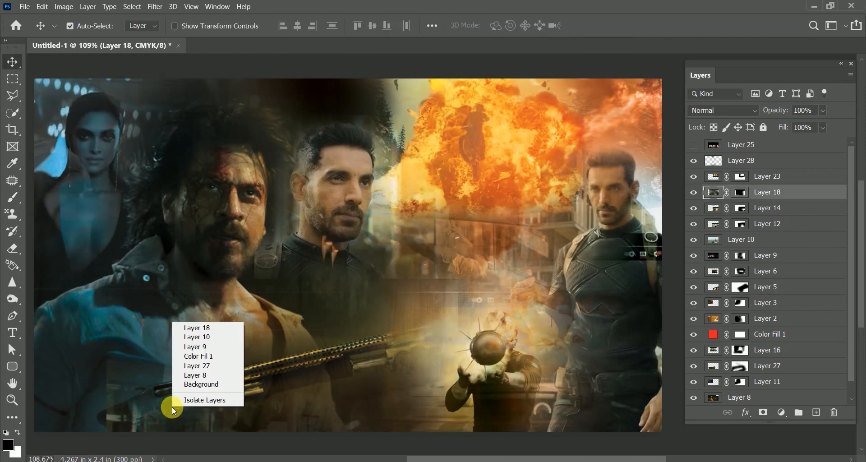
pyautogui.click(208, 385)
pyautogui.rightClick(246, 374)
pyautogui.rightClick(228, 408)
pyautogui.click(254, 376)
pyautogui.rightClick(264, 372)
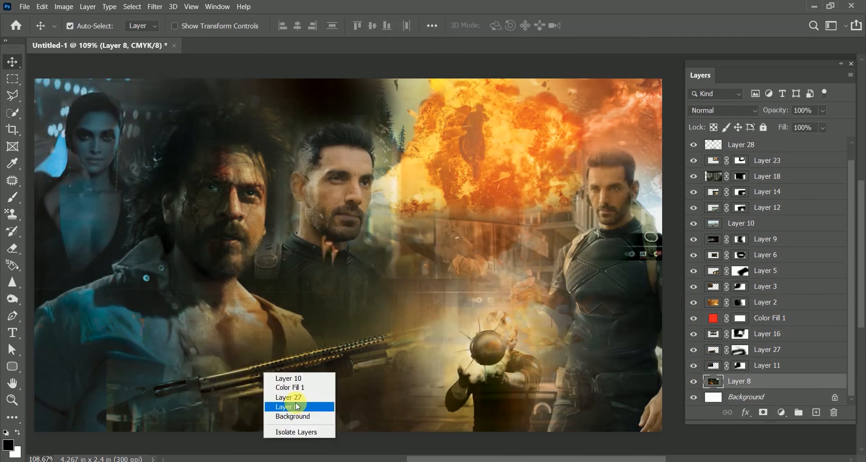
pyautogui.click(296, 398)
# Toggle Layers 27 and 2 and inspect the layers stacked beneath the shotgun's left end
pyautogui.click(693, 350)
pyautogui.click(694, 350)
pyautogui.rightClick(196, 370)
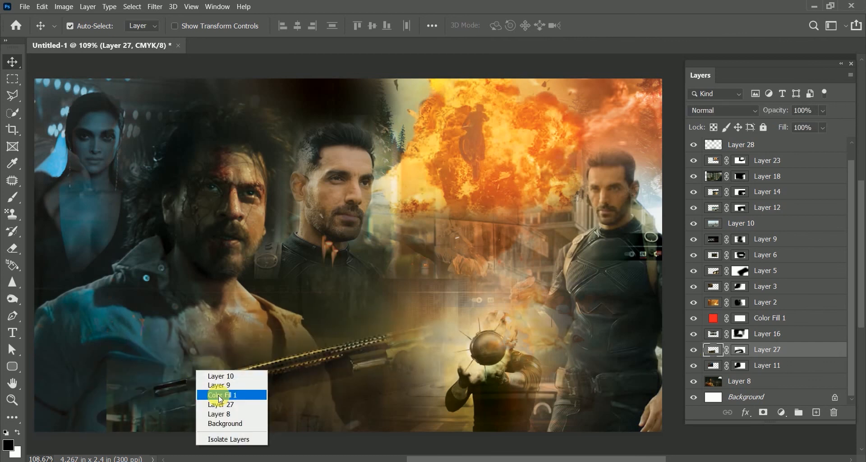
pyautogui.click(223, 394)
pyautogui.click(694, 302)
pyautogui.click(695, 302)
# Try to move Layer 27's shotgun up and to the right with Free Transform
pyautogui.click(746, 354)
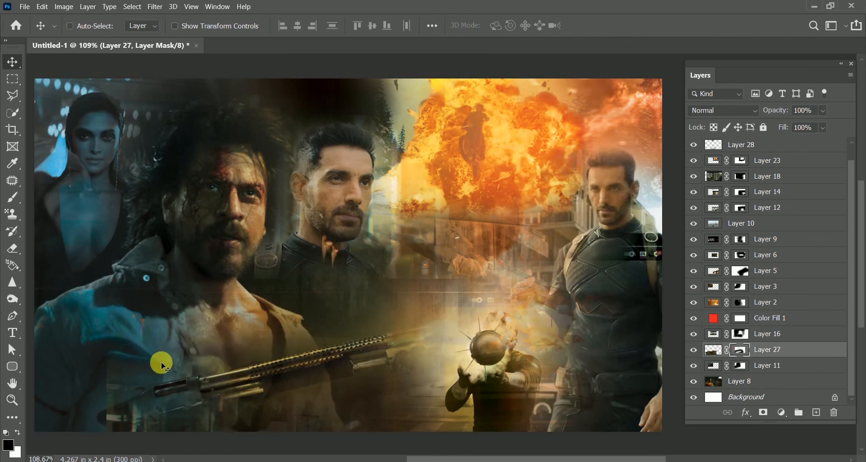
pyautogui.hotkey('ctrl', 't')
pyautogui.moveTo(180, 403); pyautogui.dragTo(302, 326)
pyautogui.hotkey('ctrl', 'z')
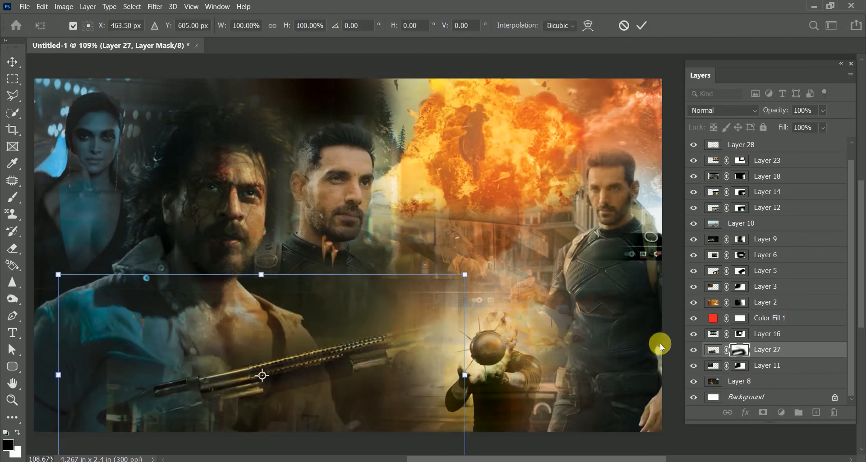
pyautogui.press('Return')
# Toggle Layers 6 and 9 to compare the composite with and without them
pyautogui.click(697, 255)
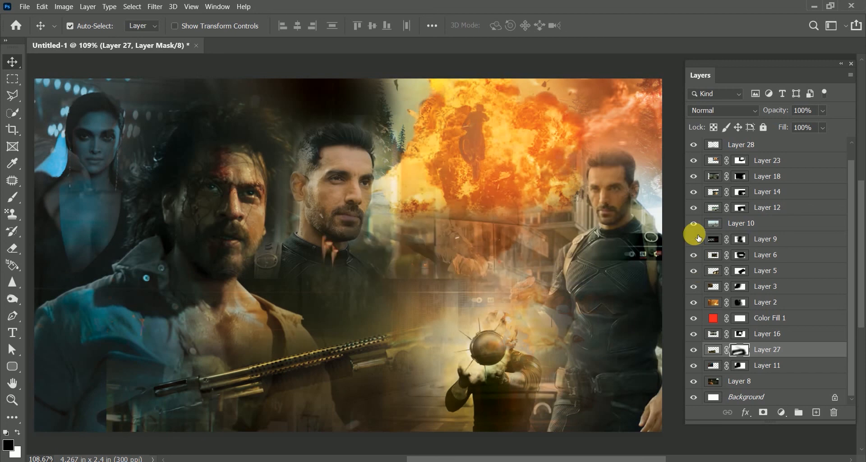
pyautogui.click(694, 239)
pyautogui.click(694, 239)
pyautogui.click(693, 239)
pyautogui.click(694, 239)
# Set Layer 9's opacity to 100%, compare the poster with and without its blue tint, and leave the layer hidden
pyautogui.click(770, 241)
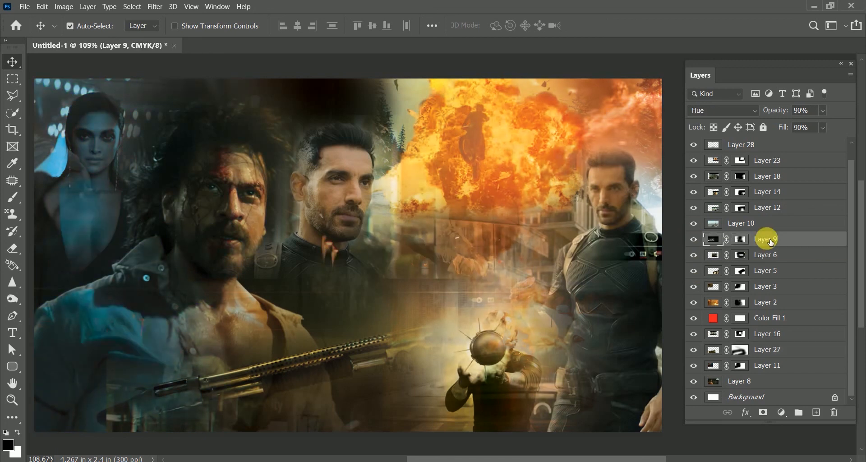
pyautogui.click(694, 239)
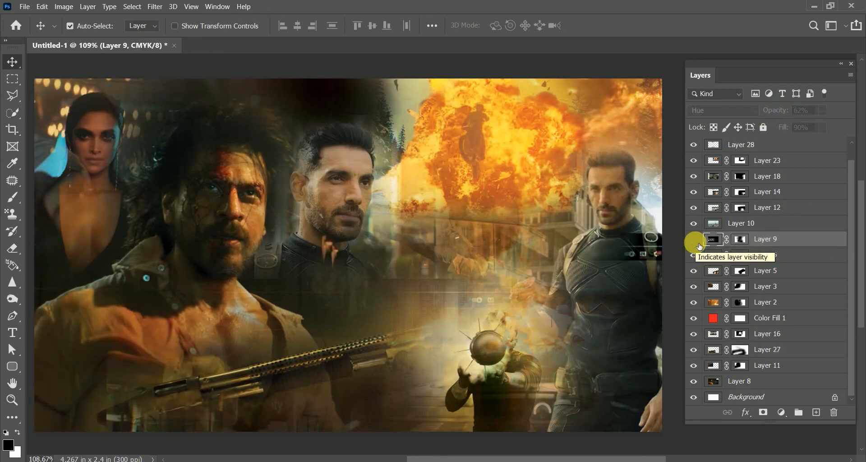
pyautogui.click(694, 239)
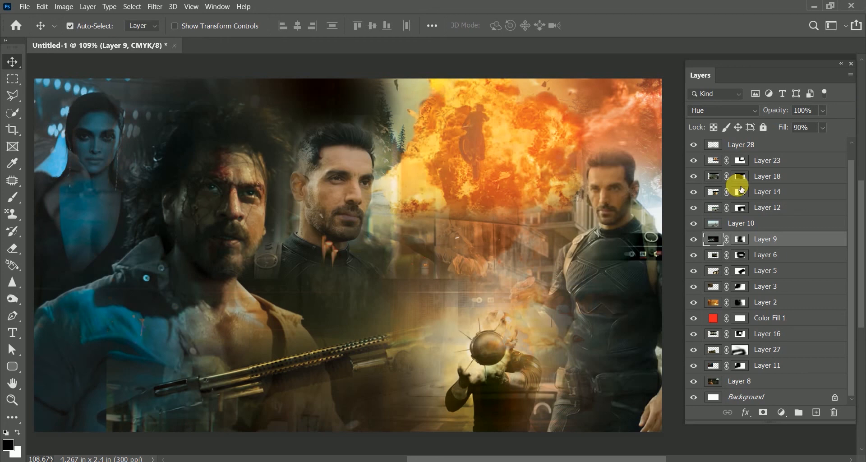
pyautogui.click(694, 239)
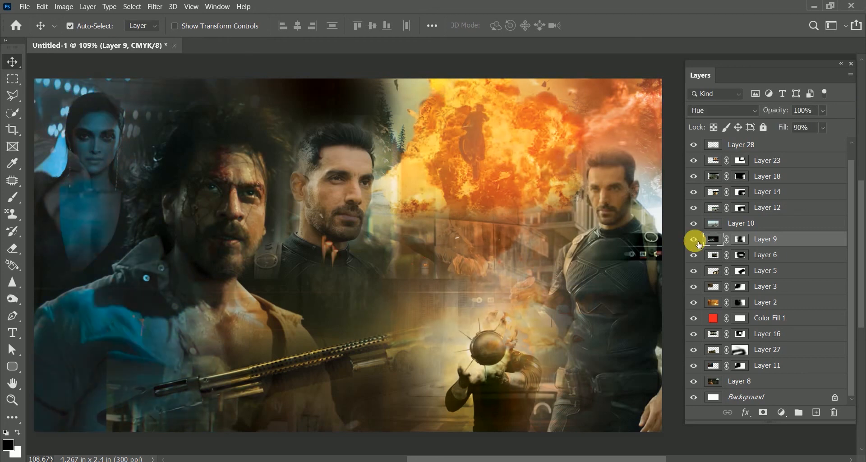
pyautogui.click(694, 239)
pyautogui.click(694, 240)
pyautogui.click(694, 239)
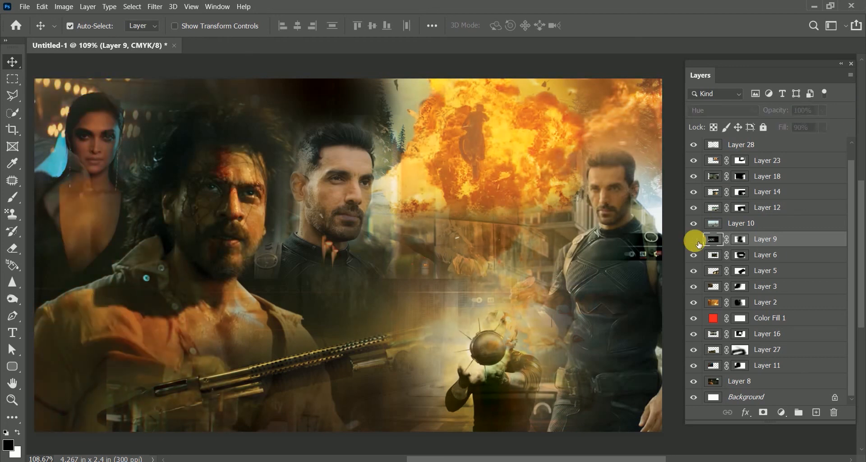
# Brush the masks of Layers 18 and 23 around the standing man to clear the playback icons and overlay residue
pyautogui.click(741, 176)
pyautogui.press('b')
pyautogui.moveTo(618, 243)
pyautogui.mouseDown()
pyautogui.moveTo(582, 257)
pyautogui.moveTo(602, 315)
pyautogui.mouseUp()
pyautogui.hotkey('alt', ']')
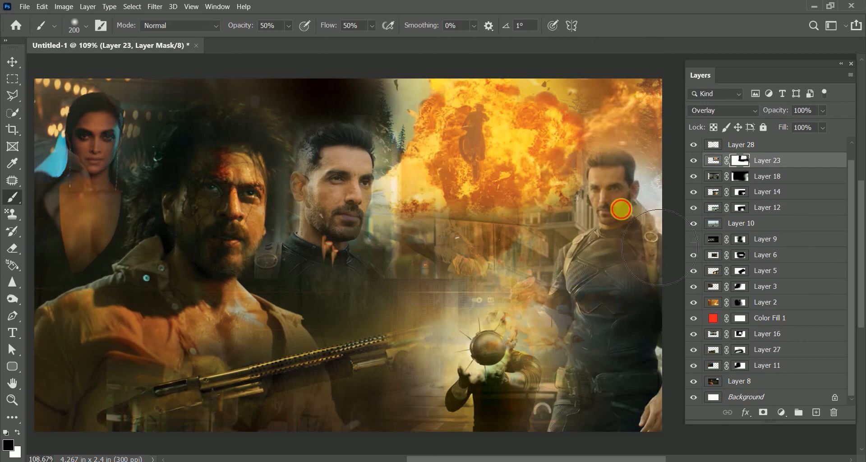
pyautogui.moveTo(569, 188); pyautogui.dragTo(102, 390)
# Go through the masks of Layers 6, 5, 3 and 2, brushing over the hard-edged patch beside the shotgun's lower end
pyautogui.click(687, 227)
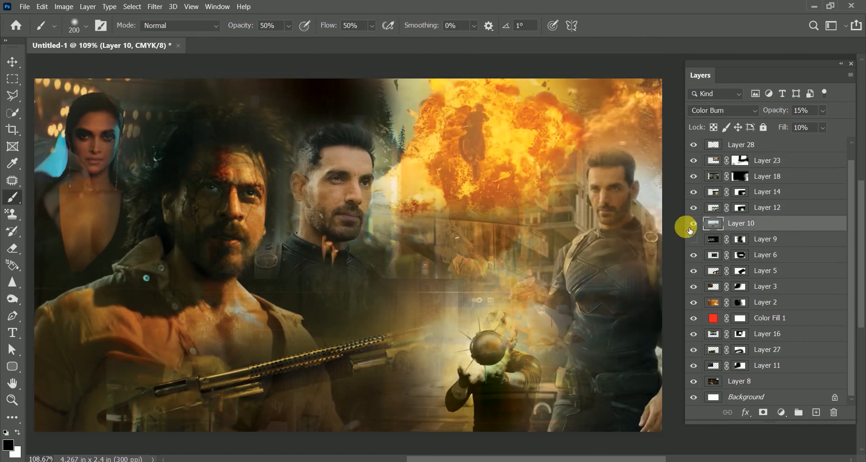
pyautogui.hotkey('alt', '[')
pyautogui.hotkey('alt', '[')
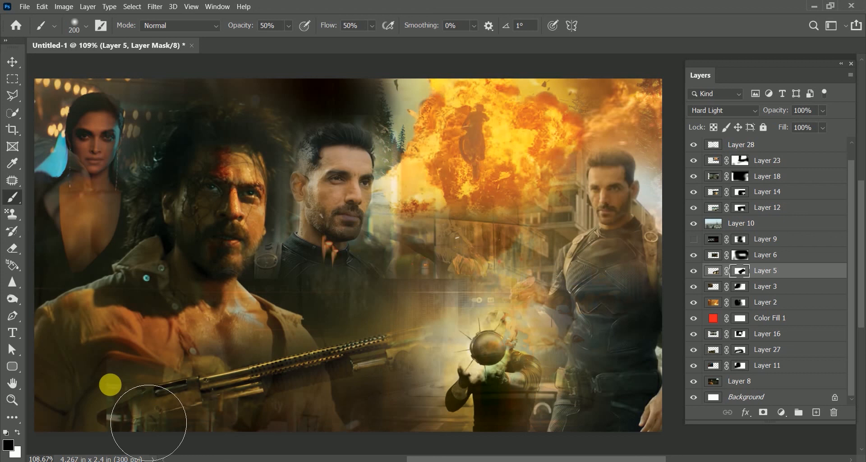
pyautogui.click(740, 286)
pyautogui.click(742, 303)
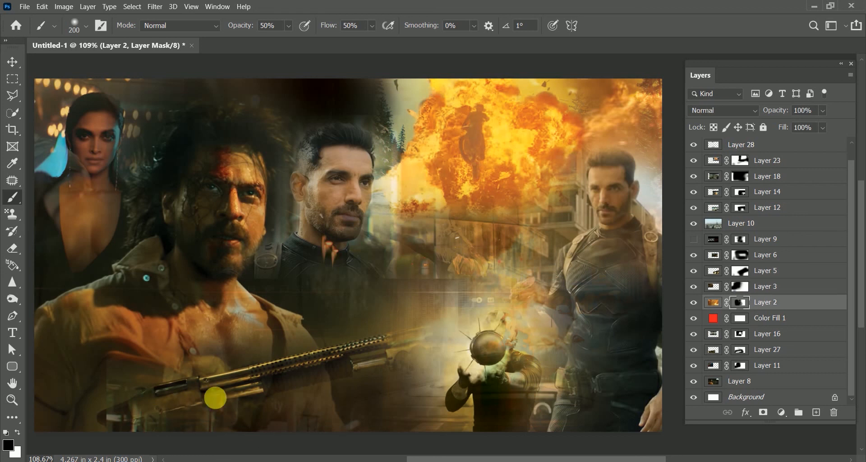
# Fade the shotgun's left end on Layer 27's mask and touch up the masks of Layers 11, 12 and 14
pyautogui.click(776, 334)
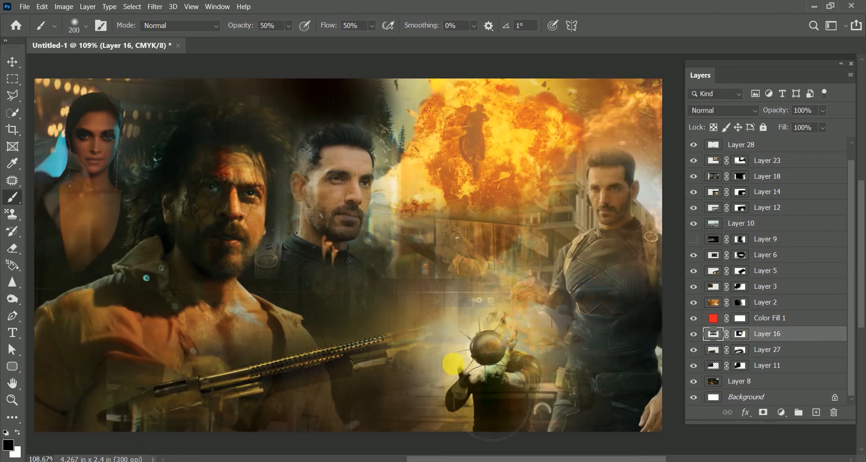
pyautogui.click(742, 352)
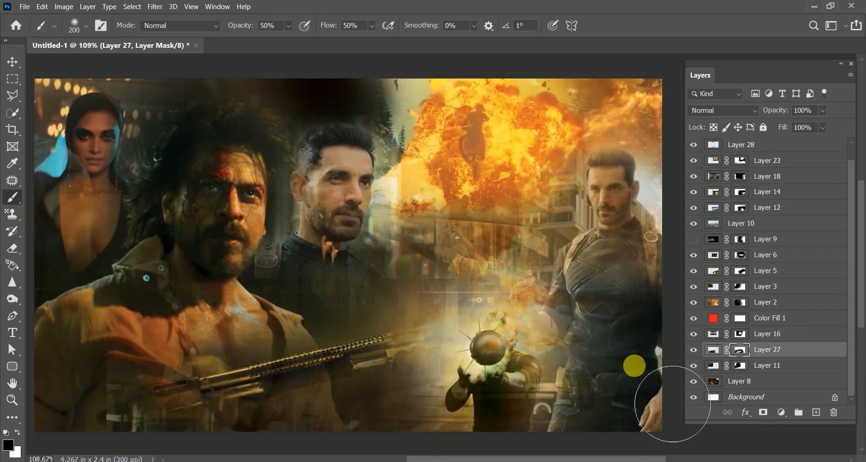
pyautogui.click(741, 366)
pyautogui.click(740, 208)
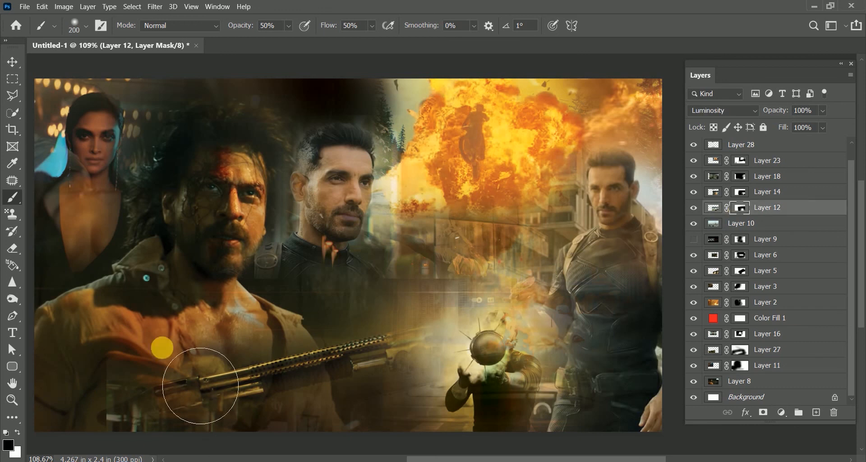
pyautogui.click(740, 192)
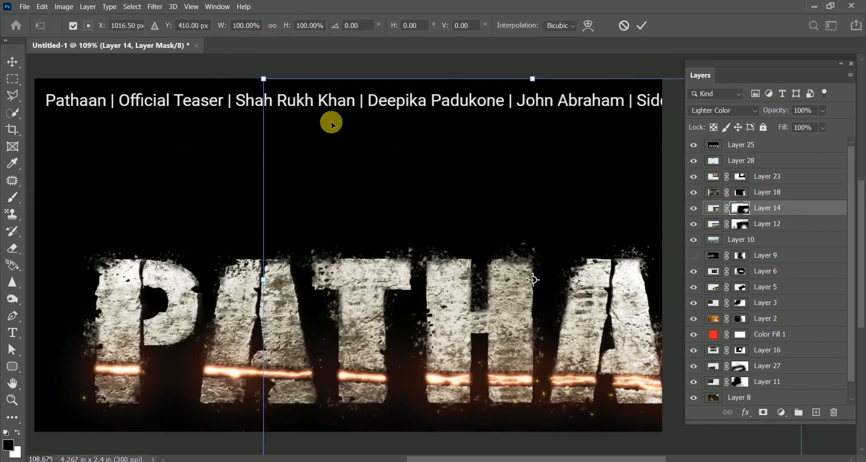
# Scale Layer 25's PATHAAN title frame to 58% and place it over the lower part of the poster
pyautogui.click(770, 147)
pyautogui.hotkey('ctrl', 't')
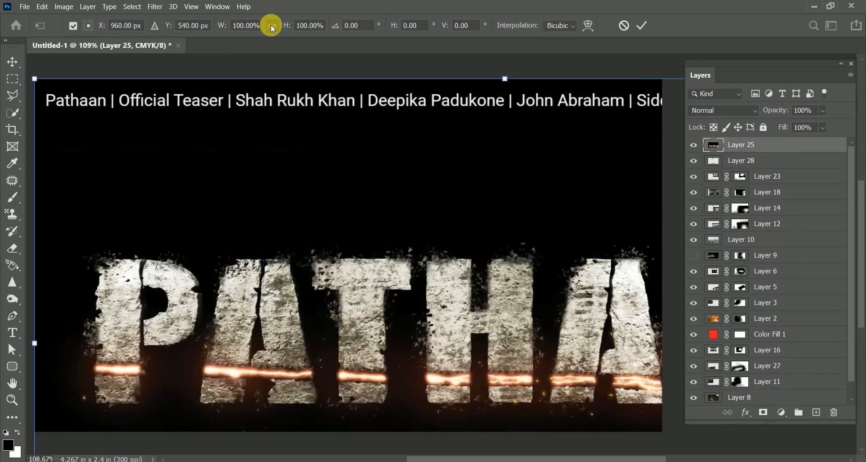
pyautogui.moveTo(287, 26); pyautogui.dragTo(268, 25)
pyautogui.moveTo(346, 263); pyautogui.dragTo(182, 263)
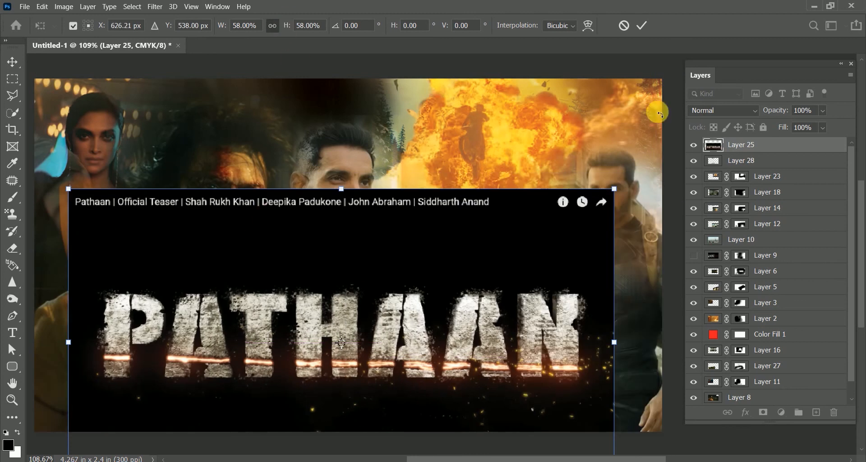
# Apply the Lighten blend mode to Layer 25 and move the PATHAAN title down toward the poster's bottom edge
pyautogui.click(726, 109)
pyautogui.click(728, 211)
pyautogui.click(745, 110)
pyautogui.click(713, 225)
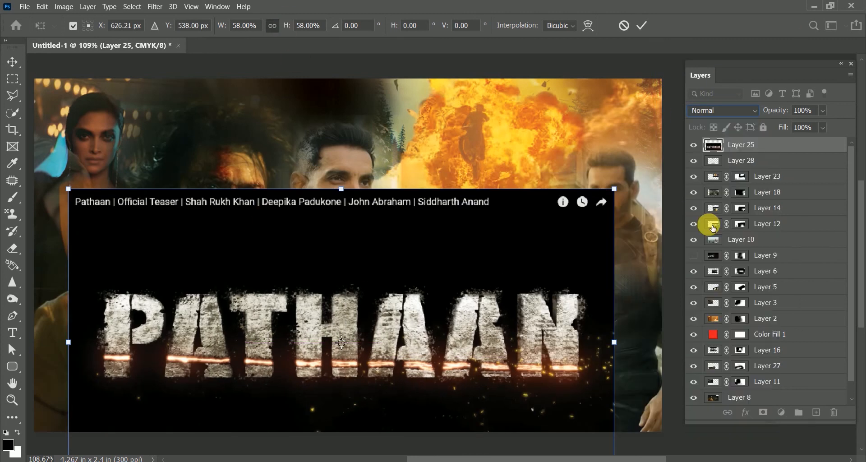
pyautogui.press('Return')
pyautogui.click(745, 111)
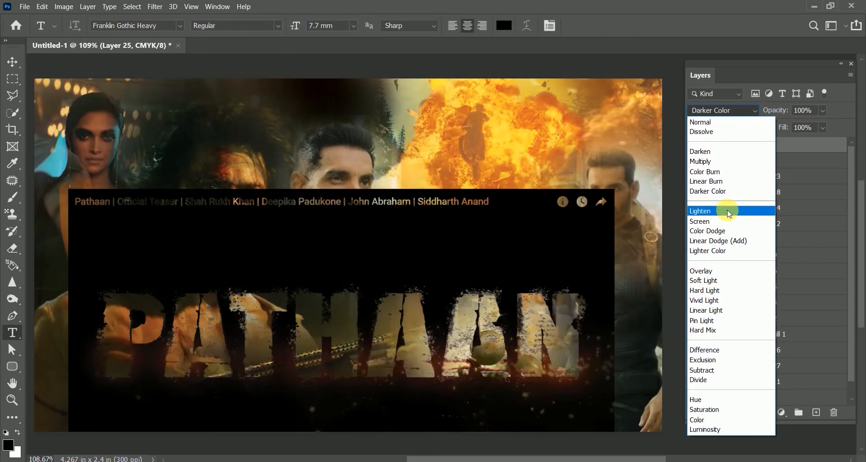
pyautogui.click(728, 212)
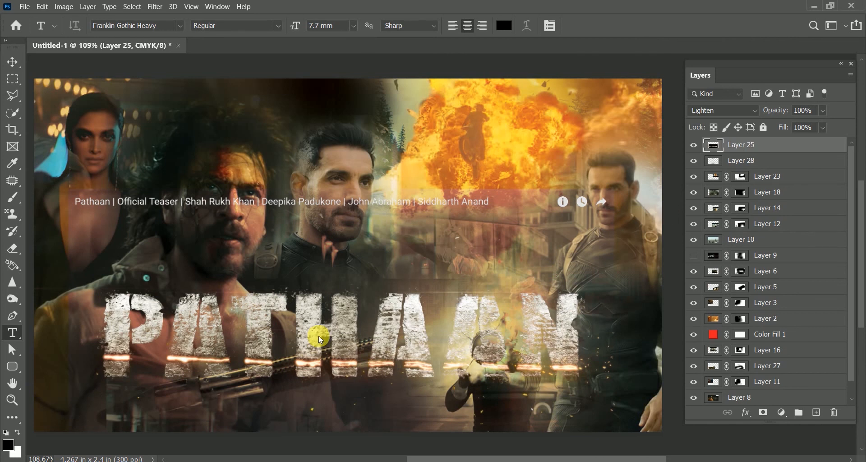
pyautogui.press('v')
pyautogui.moveTo(332, 309); pyautogui.dragTo(337, 333)
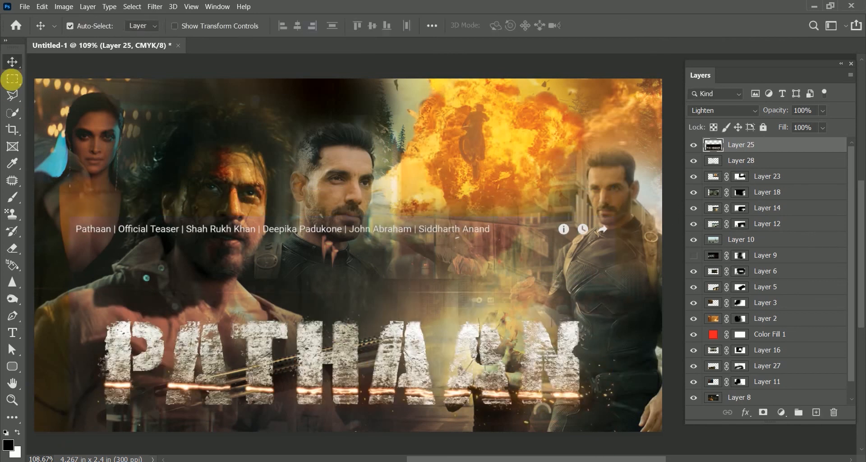
# Delete the teaser caption strip and the leftover areas above and below the PATHAAN lettering from Layer 25 using rectangular selections
pyautogui.click(12, 80)
pyautogui.moveTo(57, 192)
pyautogui.mouseDown()
pyautogui.moveTo(546, 250)
pyautogui.moveTo(697, 253)
pyautogui.mouseUp()
pyautogui.press('Delete')
pyautogui.moveTo(369, 236); pyautogui.dragTo(369, 299)
pyautogui.press('Delete')
pyautogui.press('Delete')
pyautogui.moveTo(364, 285); pyautogui.dragTo(332, 417)
pyautogui.press('Delete')
pyautogui.hotkey('ctrl', 'd')
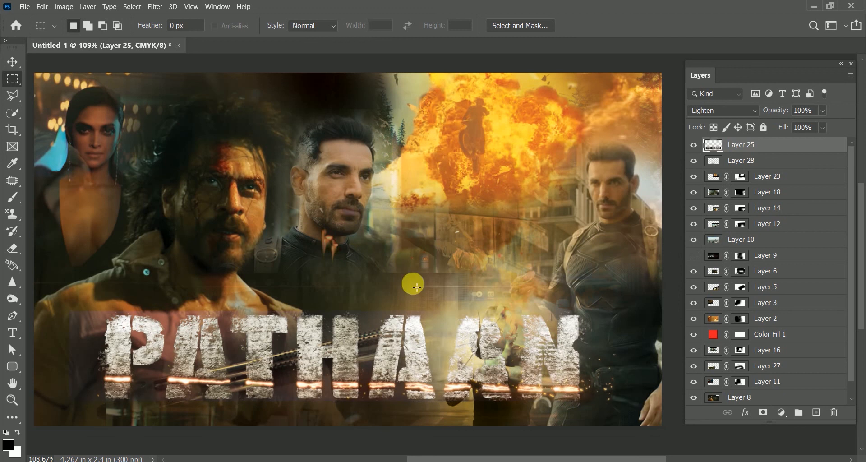
# Select Layer 6's mask and toggle the layer to check its effect behind the title
pyautogui.click(740, 271)
pyautogui.click(694, 271)
pyautogui.click(693, 271)
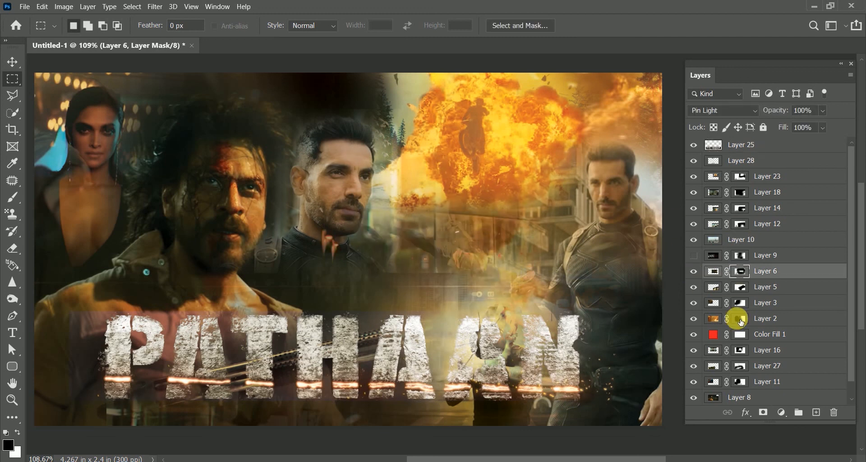